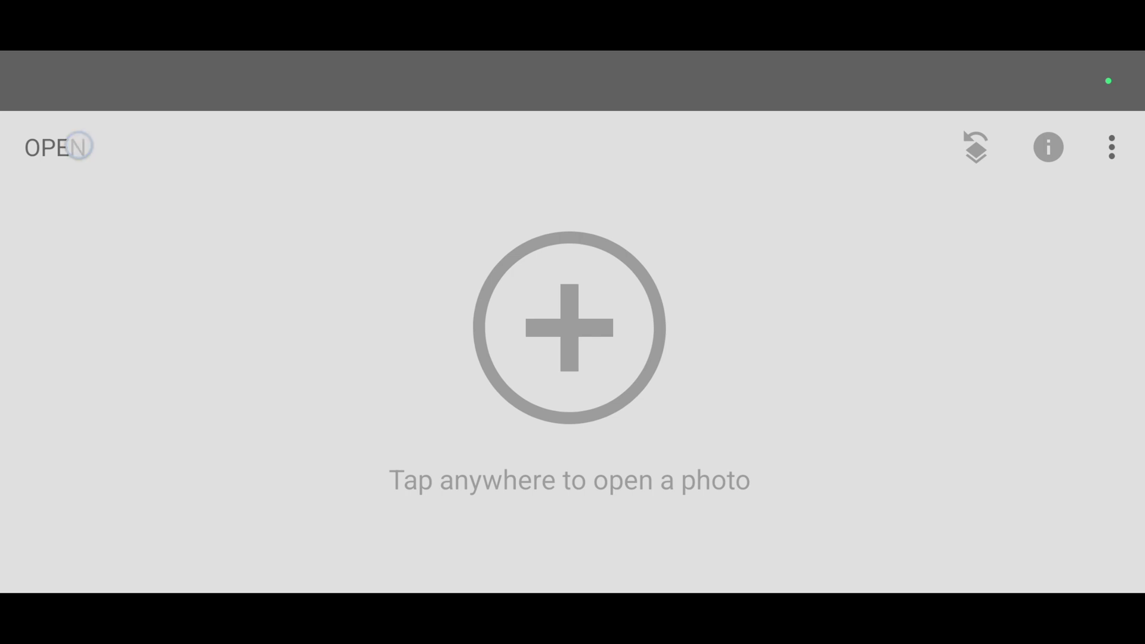
Step: Start opening the masked-subject crouching portrait from the gallery
click(56, 147)
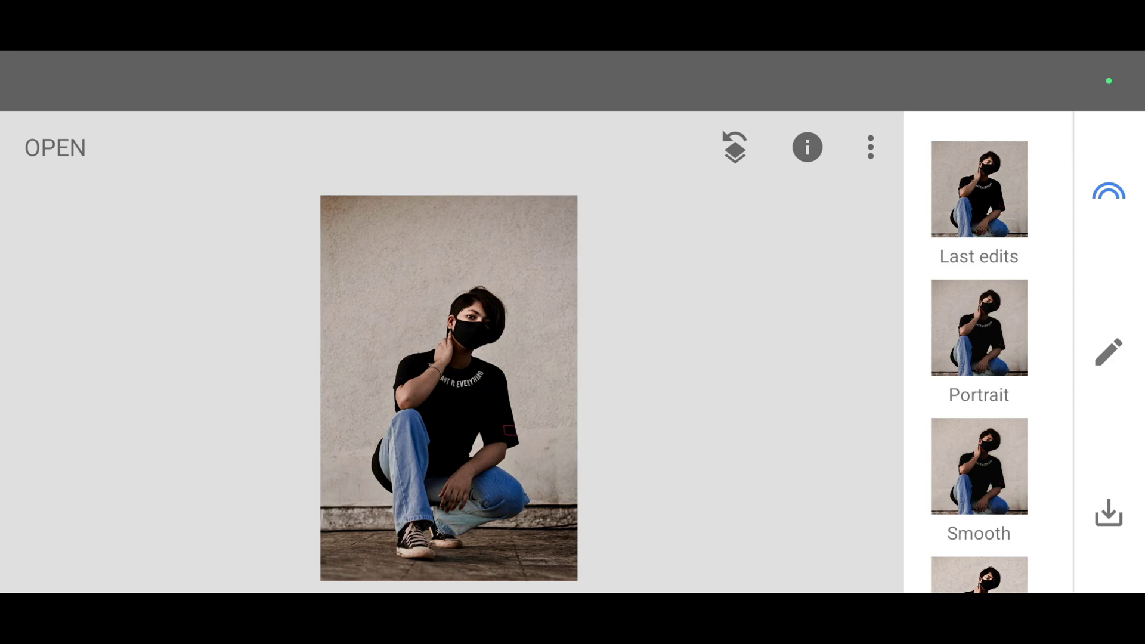
scroll(633, 311, up, 3)
scroll(634, 311, down, 3)
Step: Convert the portrait to black and white with the Contrast preset
click(1108, 352)
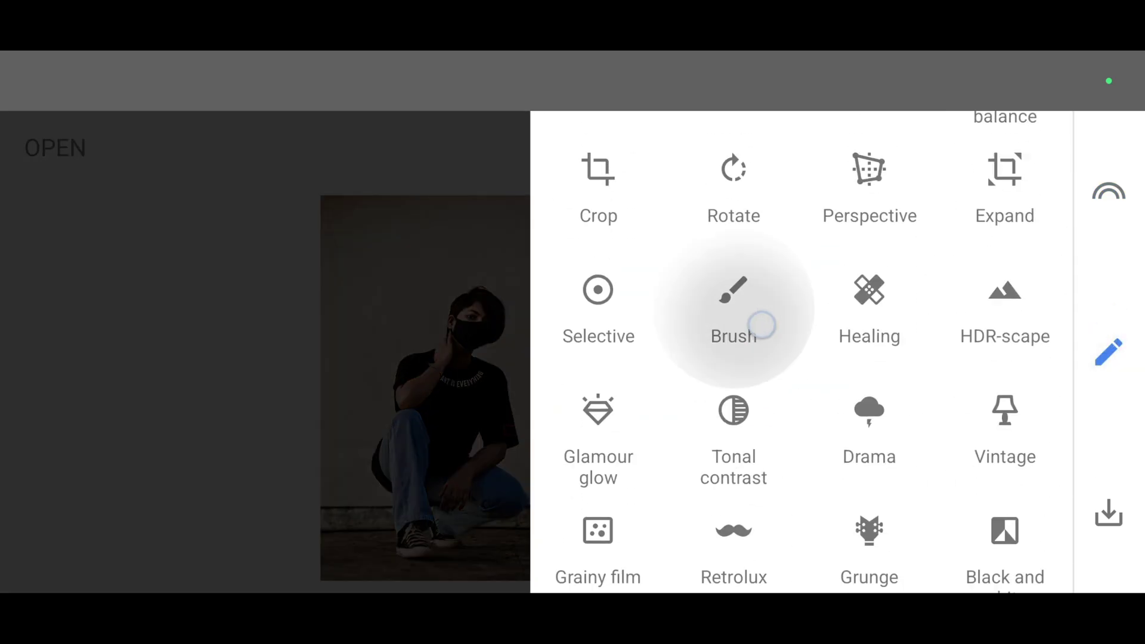
drag(760, 447, 784, 278)
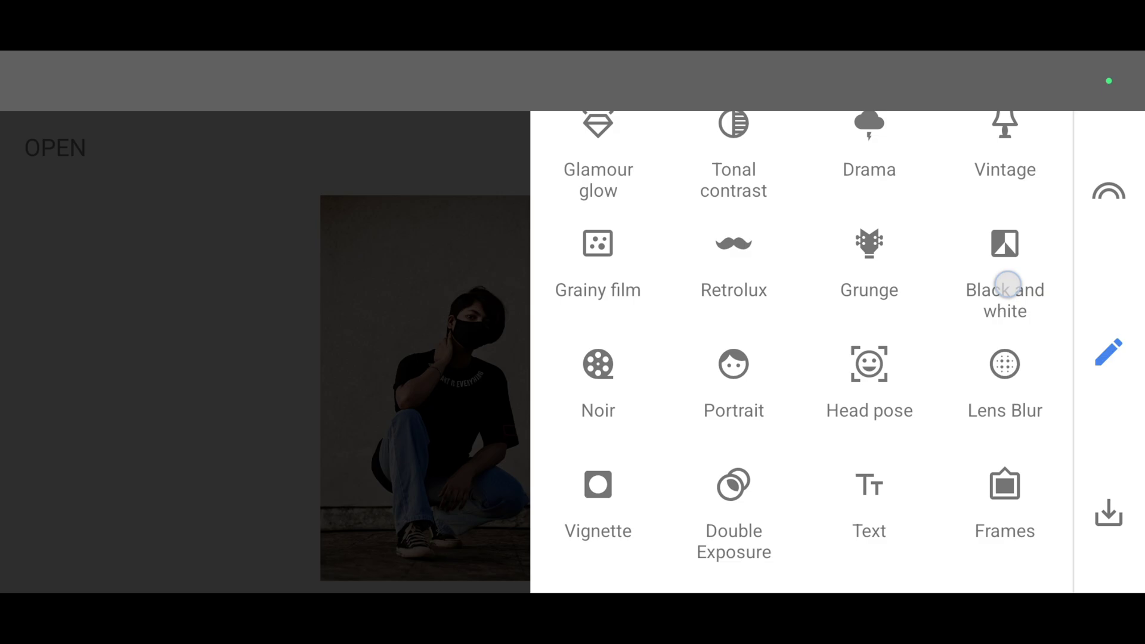
click(1006, 283)
click(1008, 271)
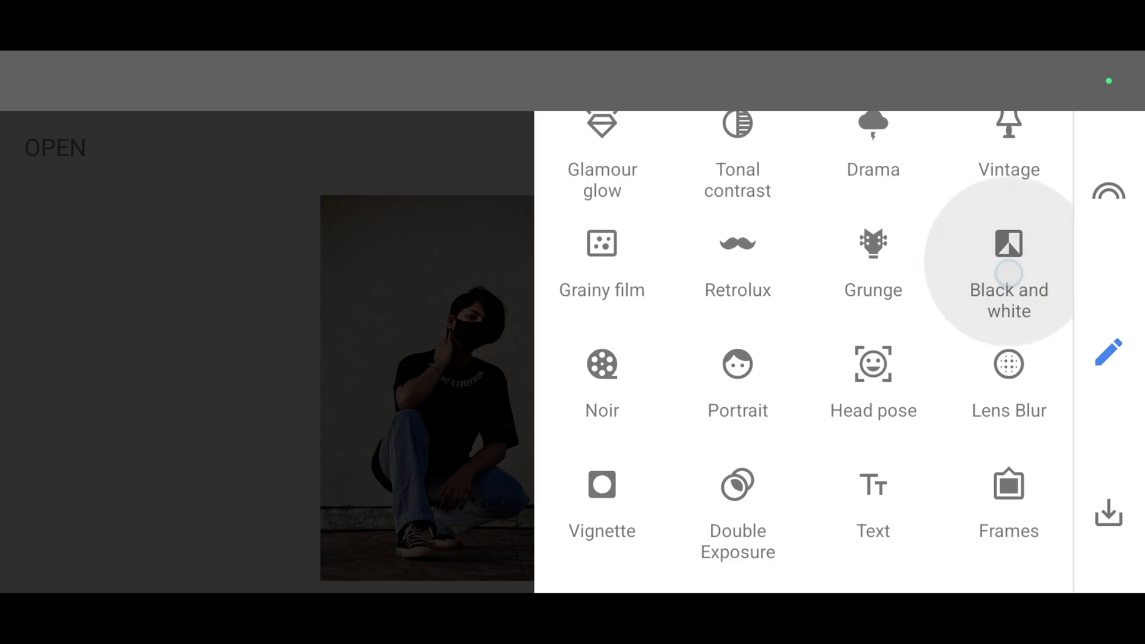
click(54, 452)
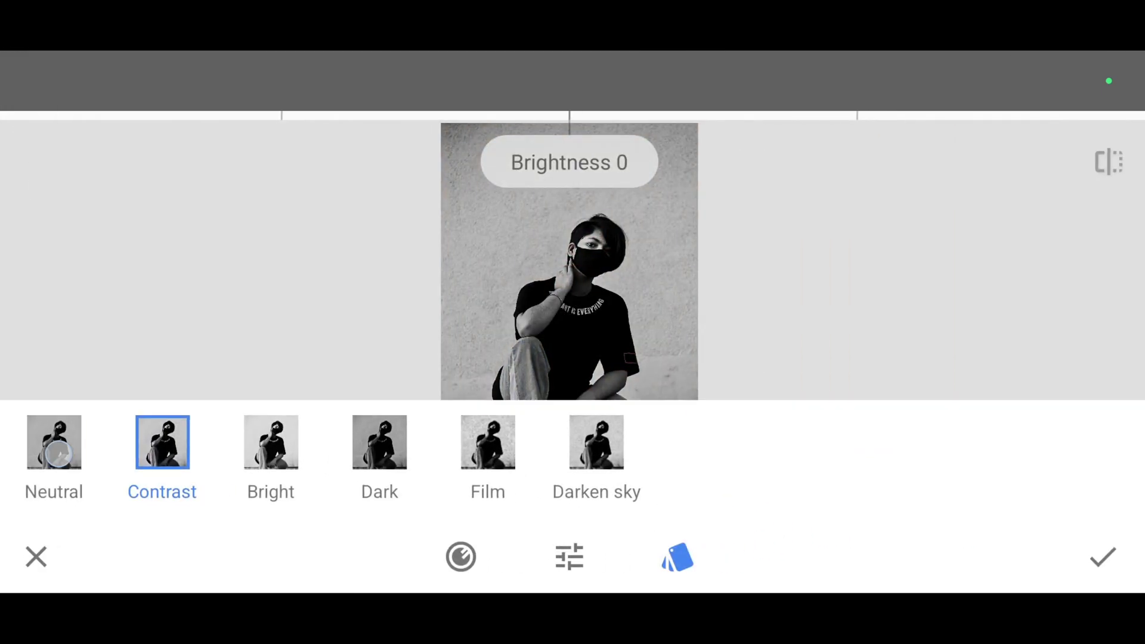
click(162, 452)
click(270, 452)
click(162, 452)
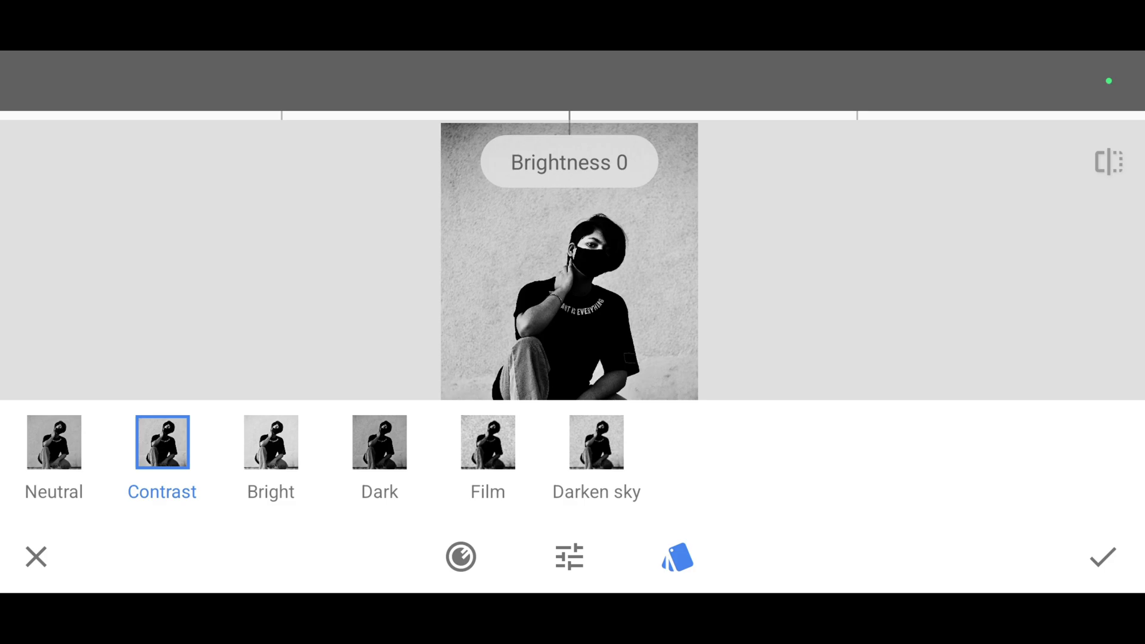
click(162, 448)
click(1103, 556)
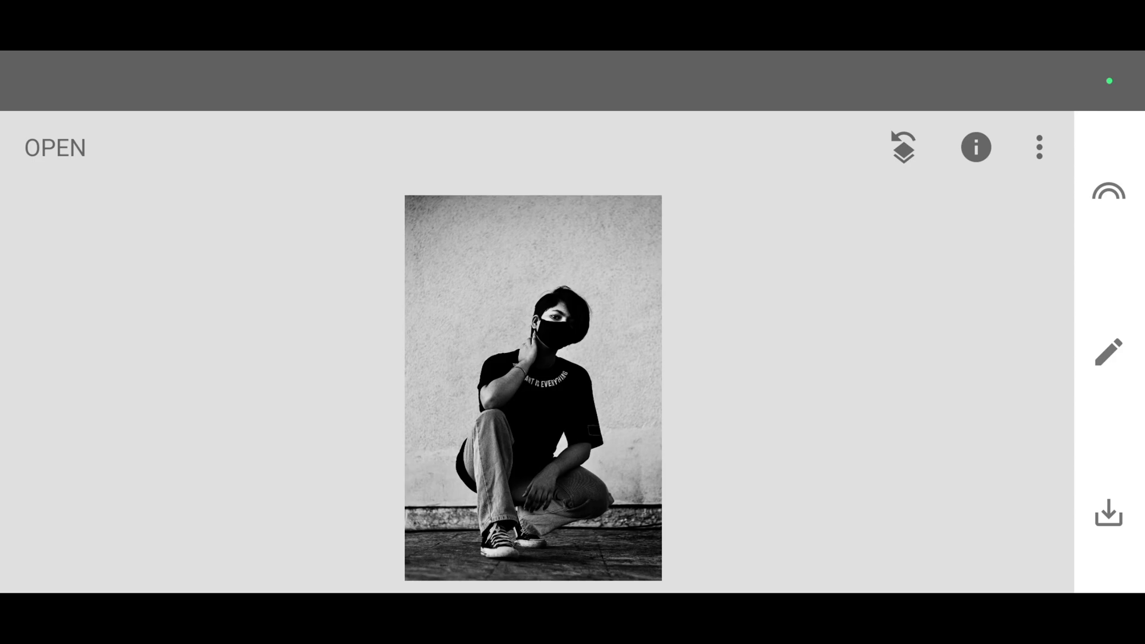
Step: Open the masking brush for the Black and white edit from View edits
click(903, 146)
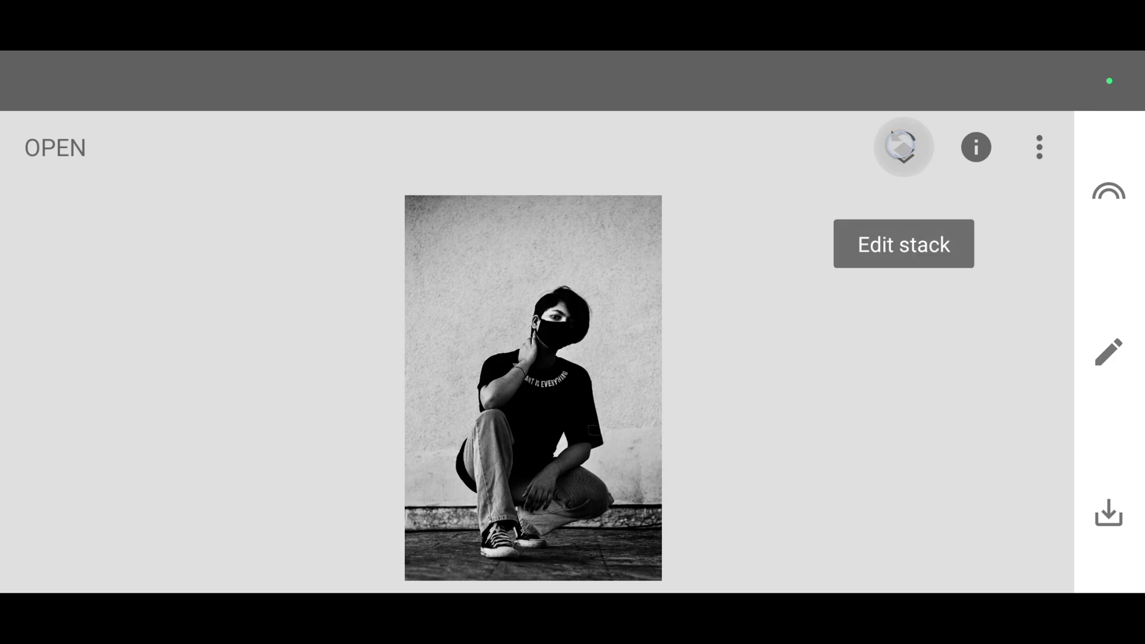
click(903, 146)
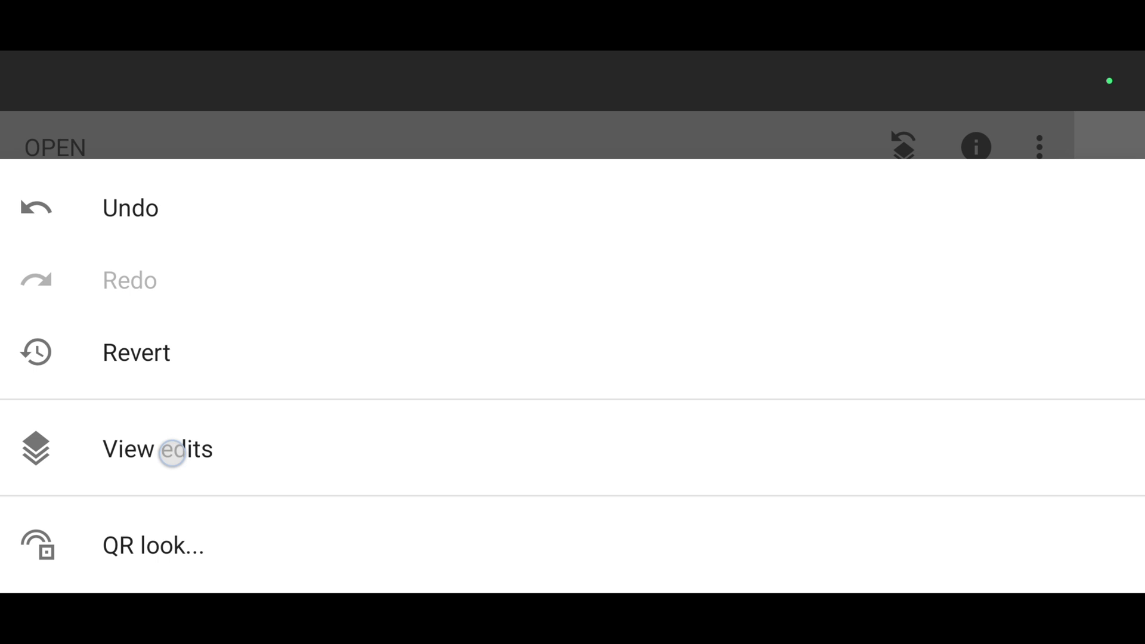
click(172, 451)
click(1071, 474)
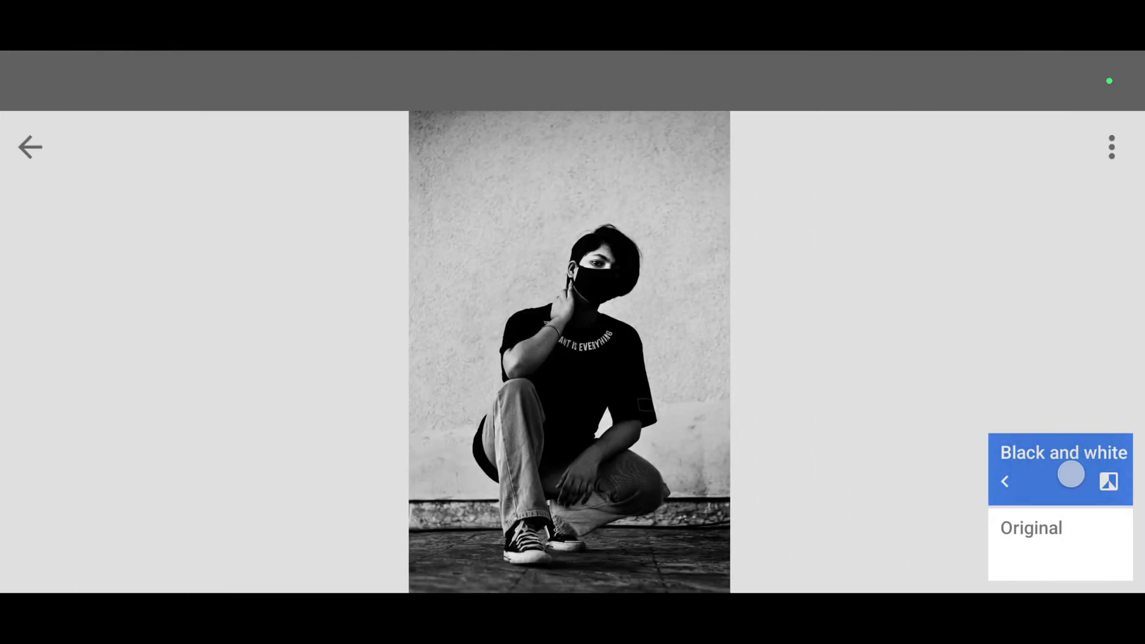
click(871, 468)
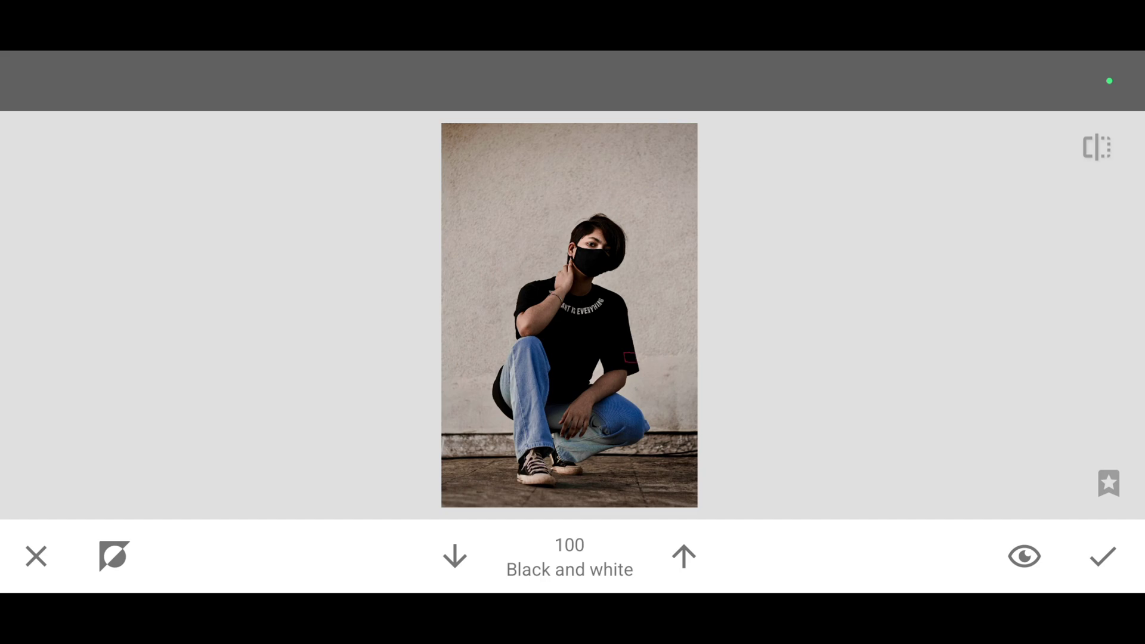
Step: Invert the black-and-white mask and set the brush strength to 0
click(113, 555)
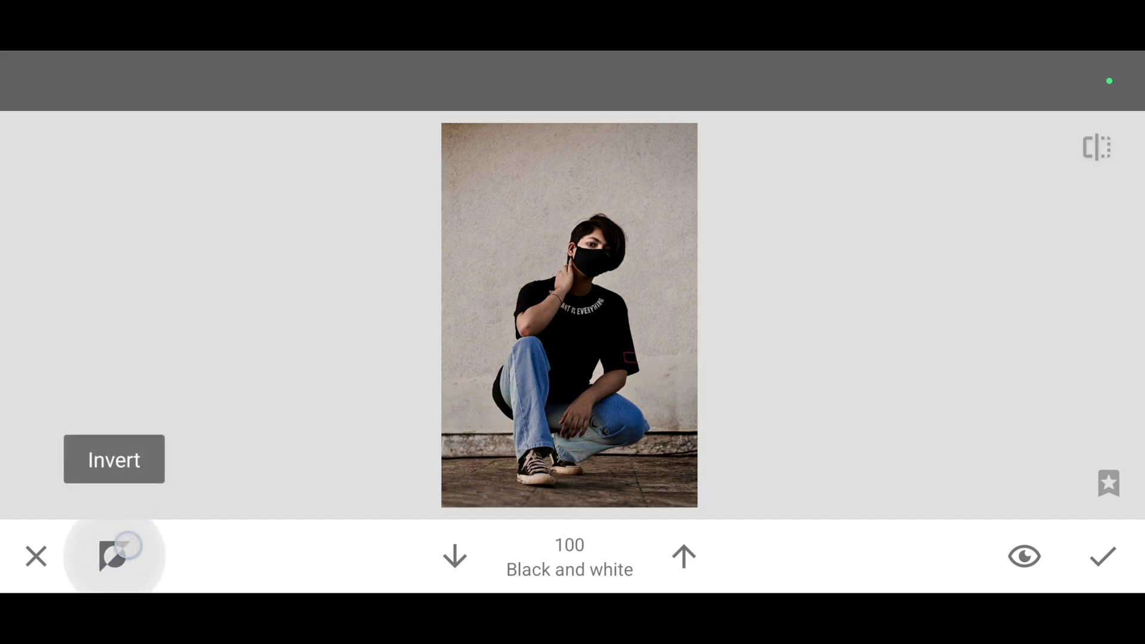
click(114, 556)
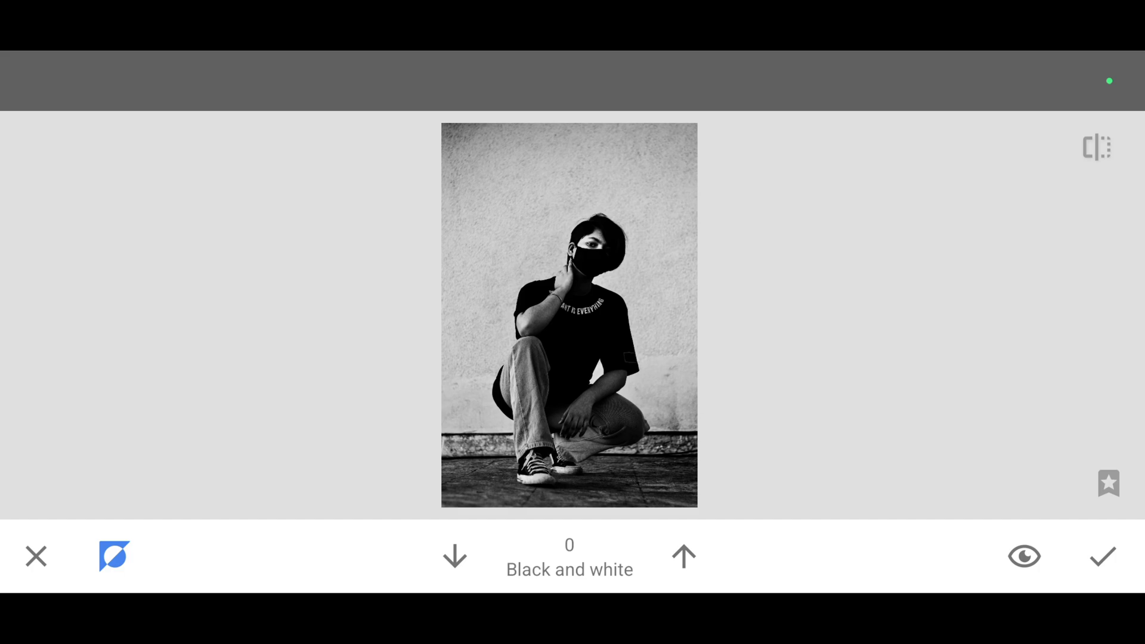
click(454, 555)
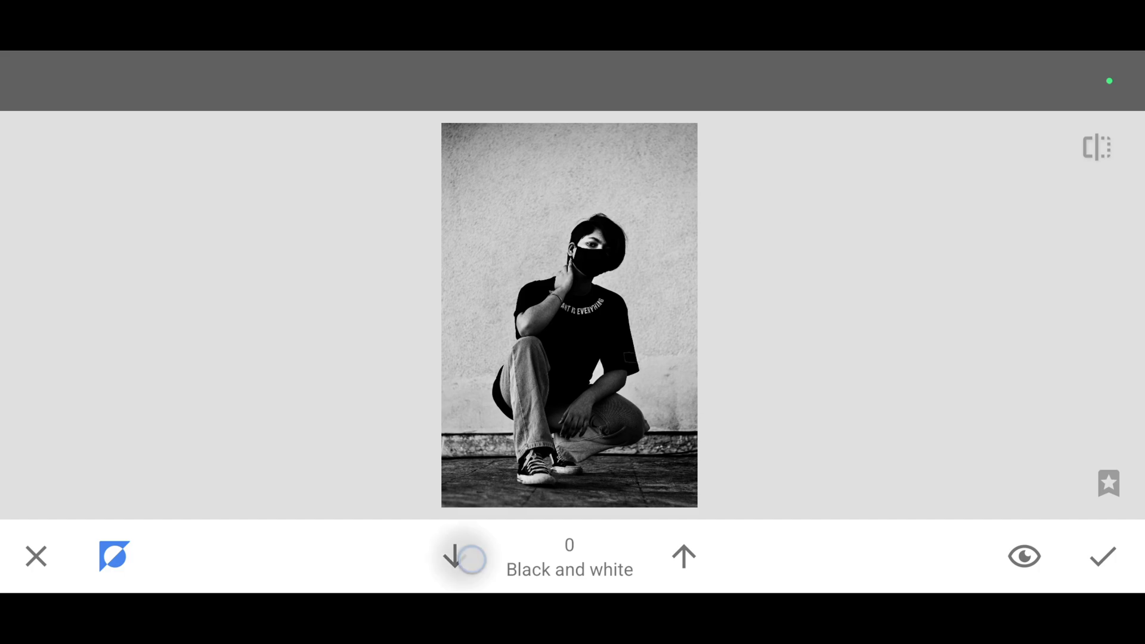
click(455, 555)
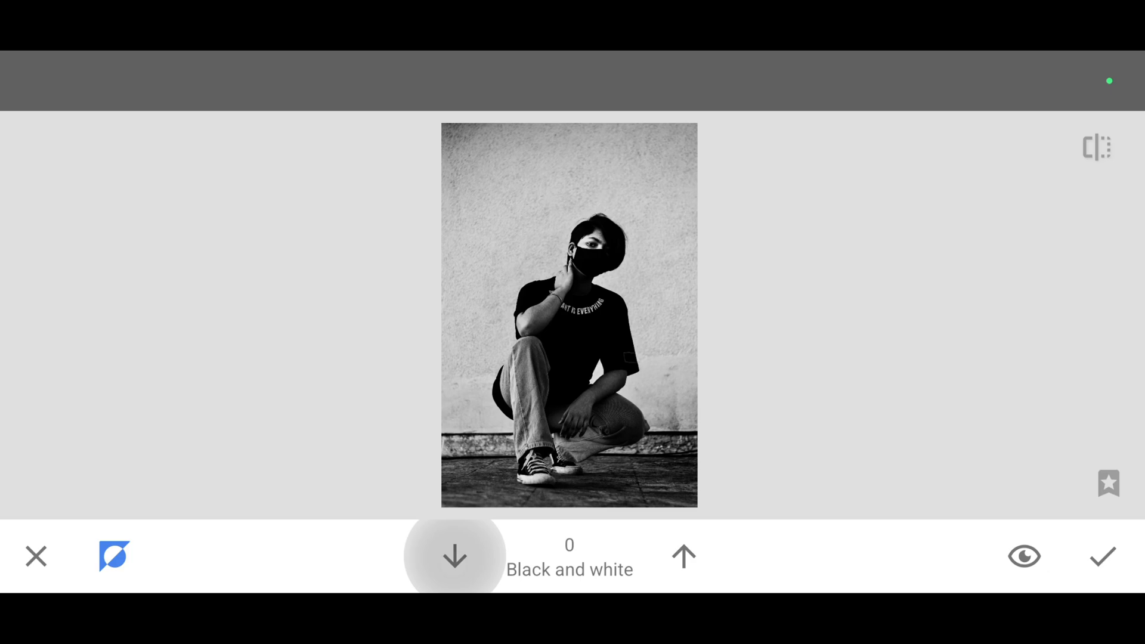
scroll(570, 314, up, 5)
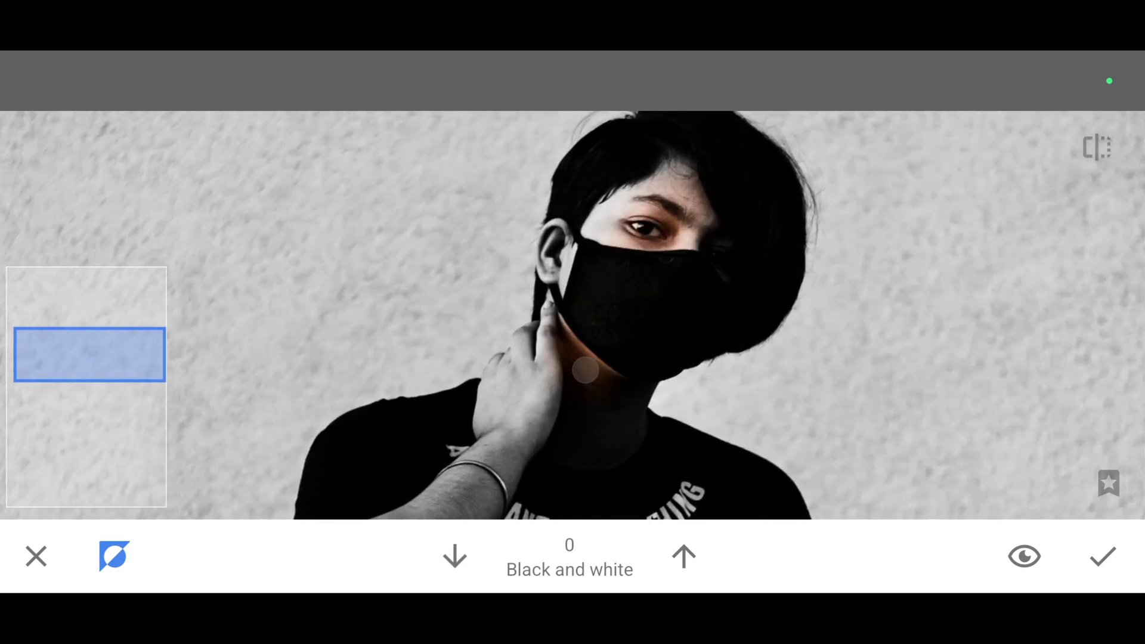
Step: Paint colour back onto the face, neck and hand, then apply the mask
drag(667, 200, 580, 349)
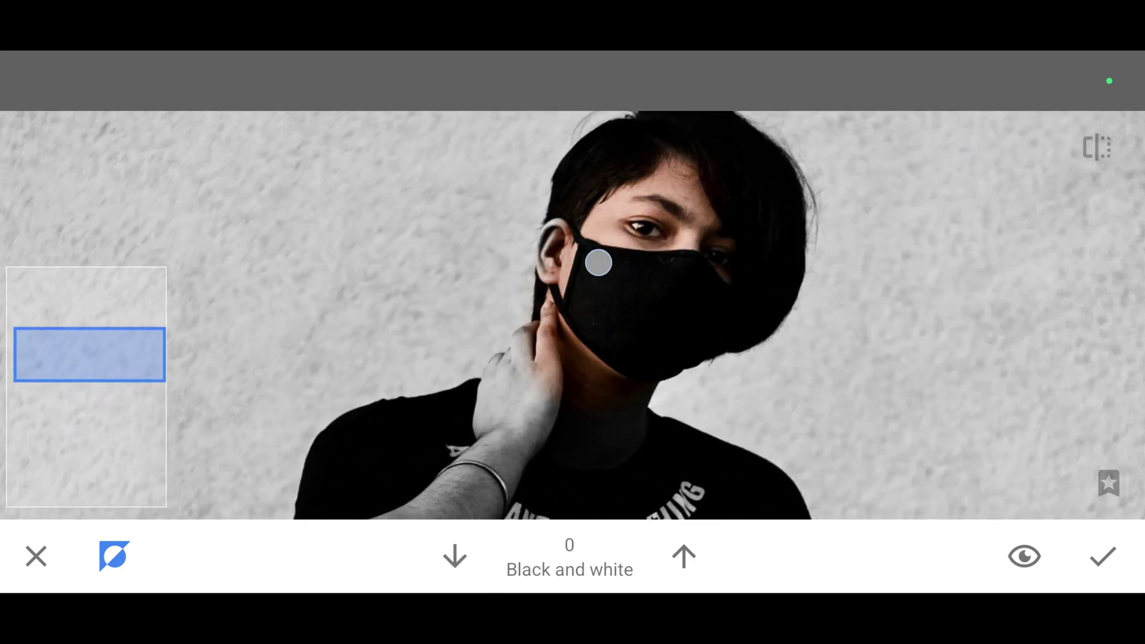
scroll(590, 295, up, 3)
scroll(608, 375, up, 3)
scroll(609, 376, down, 3)
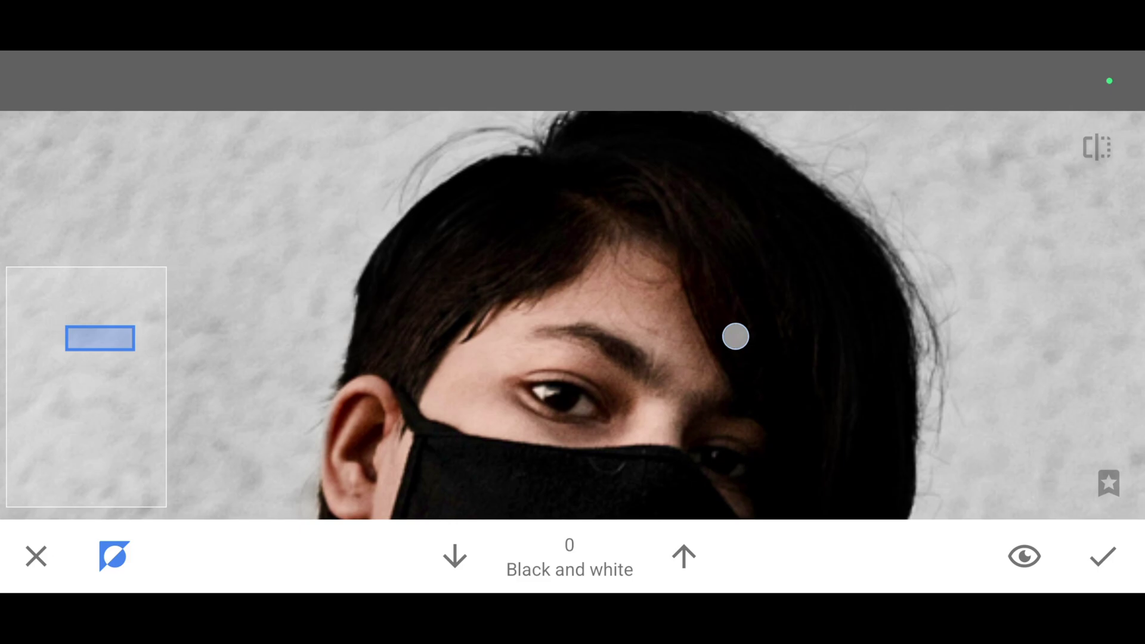
drag(457, 259, 399, 370)
scroll(478, 351, up, 3)
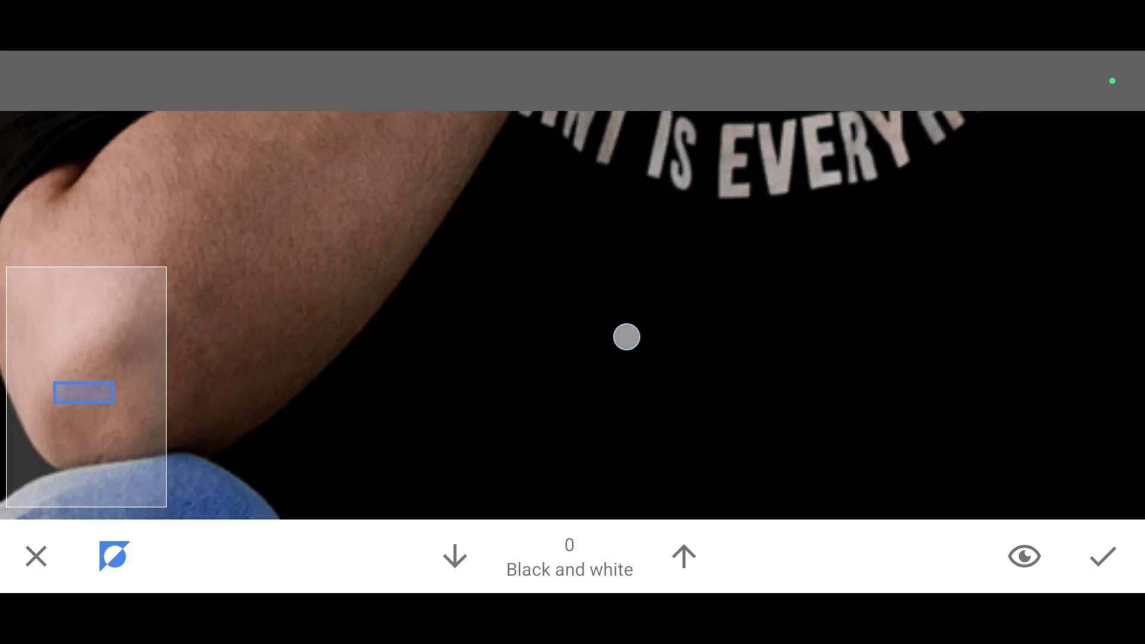
mouse_move(439, 394)
mouse_down()
mouse_move(593, 403)
mouse_move(592, 386)
mouse_move(807, 302)
mouse_up()
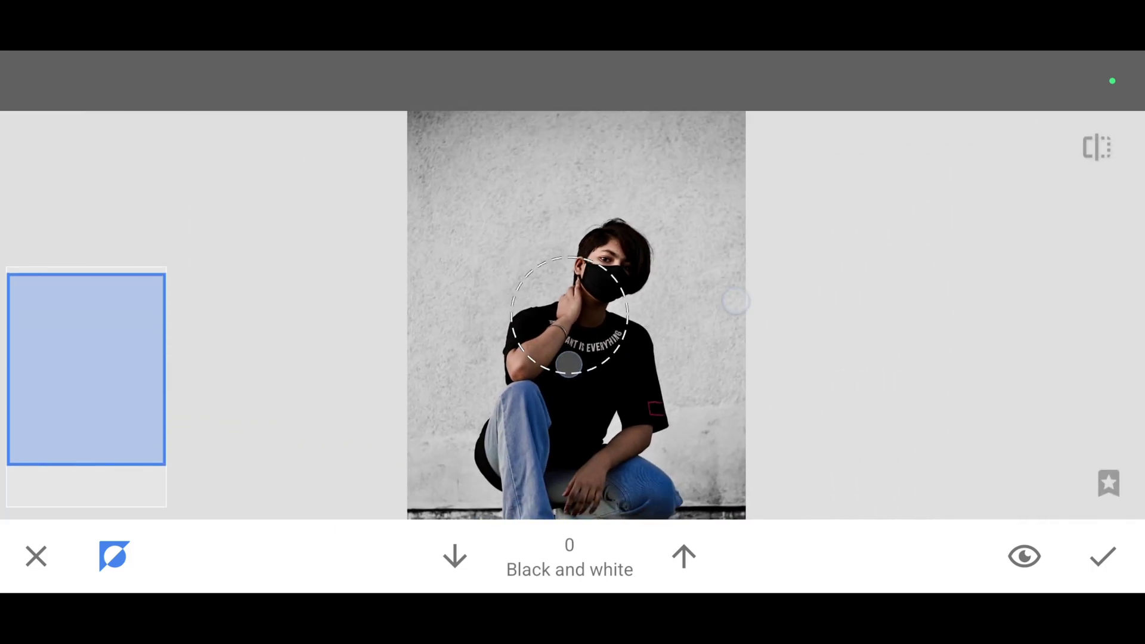
click(1098, 550)
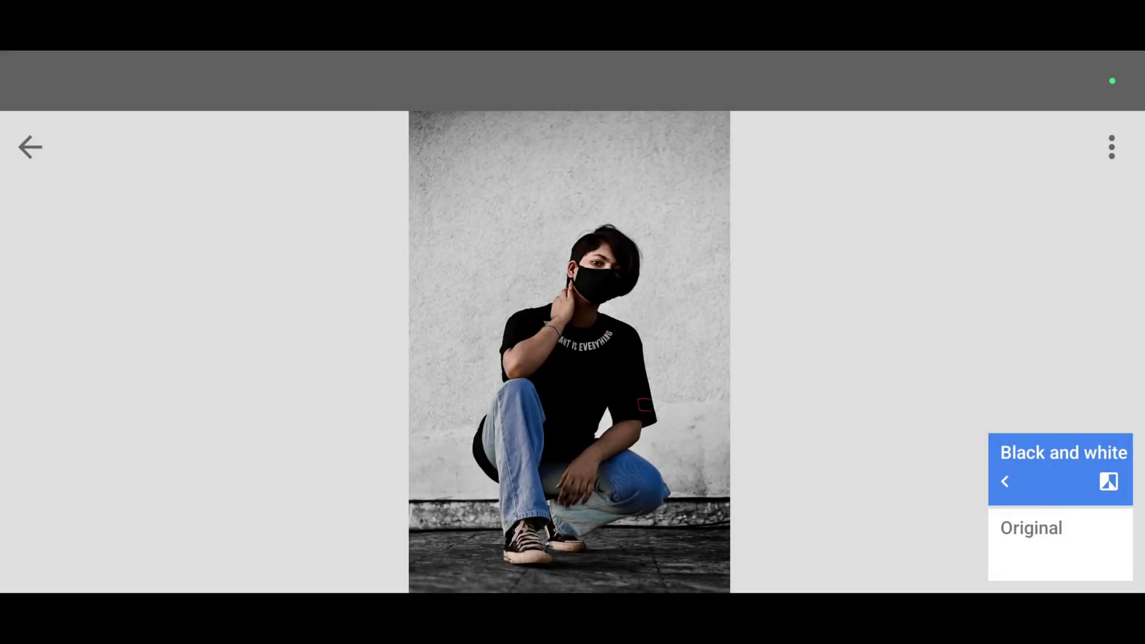
Step: Close the edit history and bring up the editing tools list
click(34, 150)
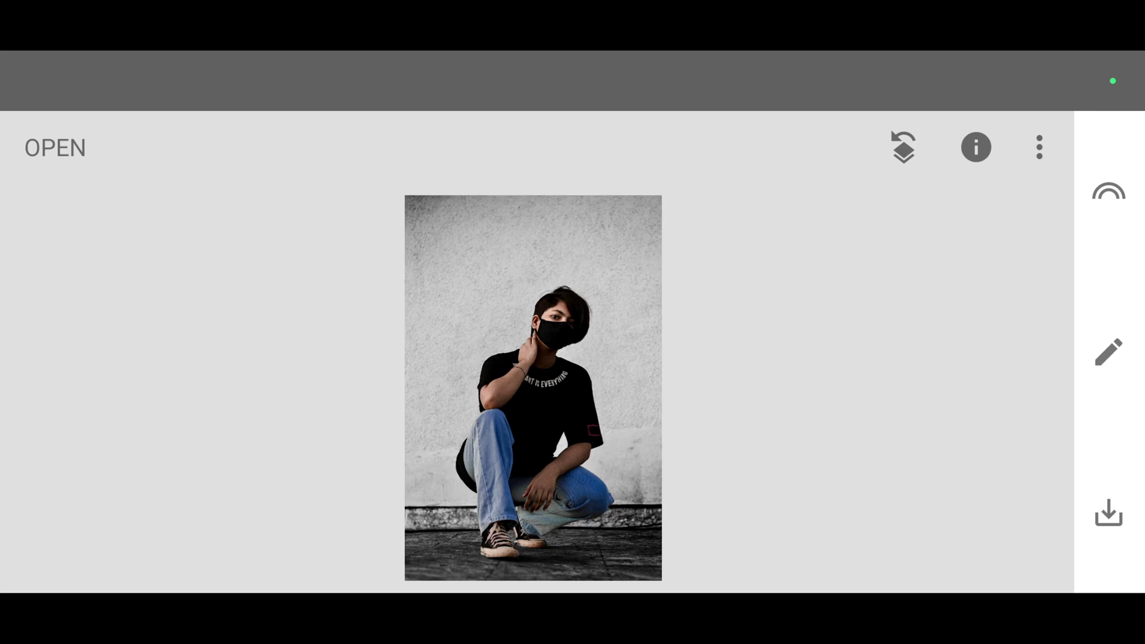
click(1107, 328)
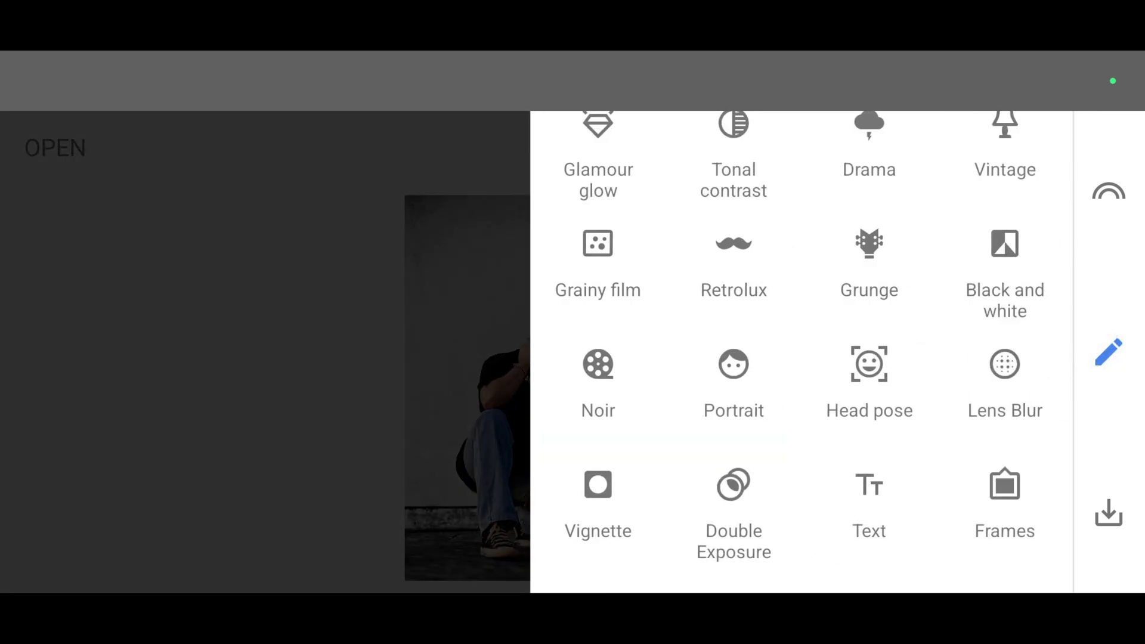
Step: Blend the graffiti wall photo in as a Double Exposure and show blend styles
click(758, 514)
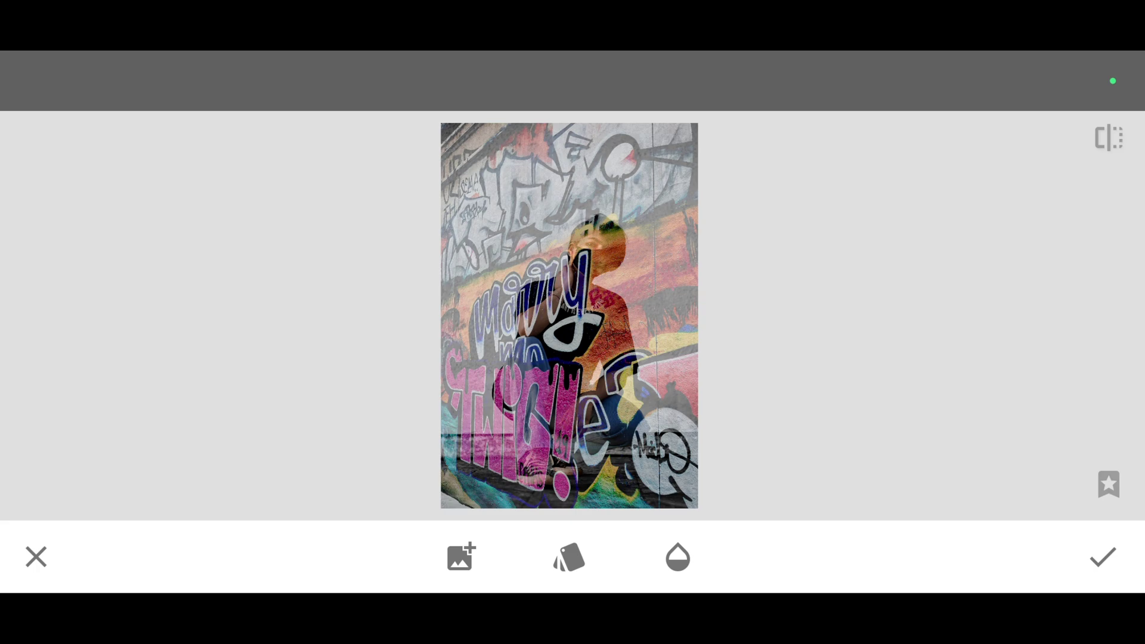
click(595, 549)
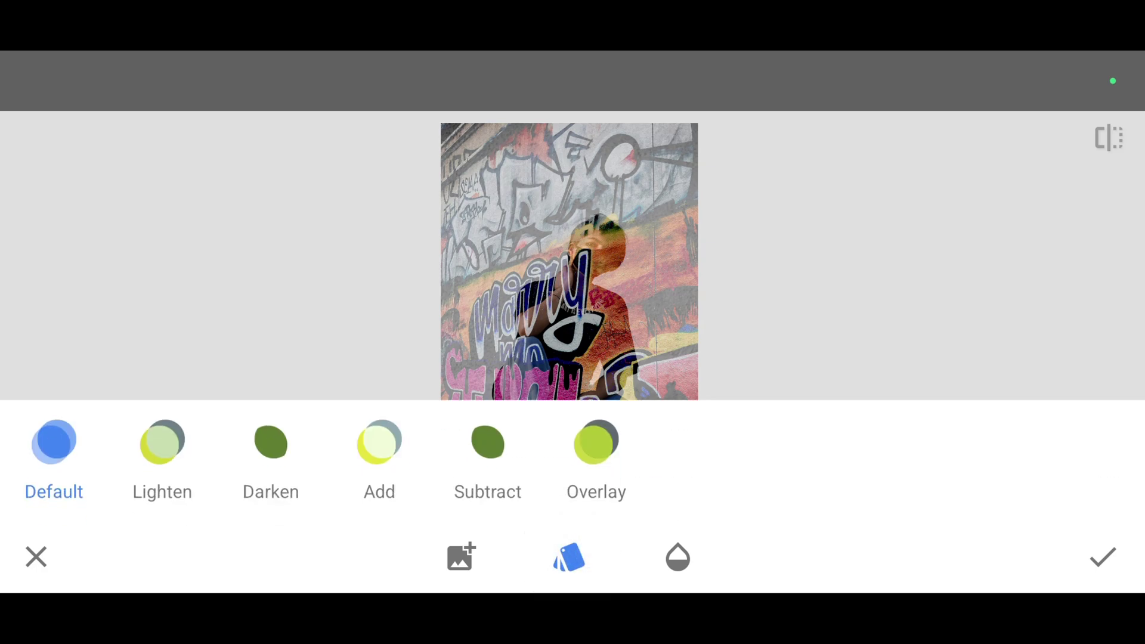
Step: Compare the Lighten, Add, Overlay and Subtract blends, settling on Darken
click(169, 465)
click(379, 442)
click(596, 442)
click(487, 442)
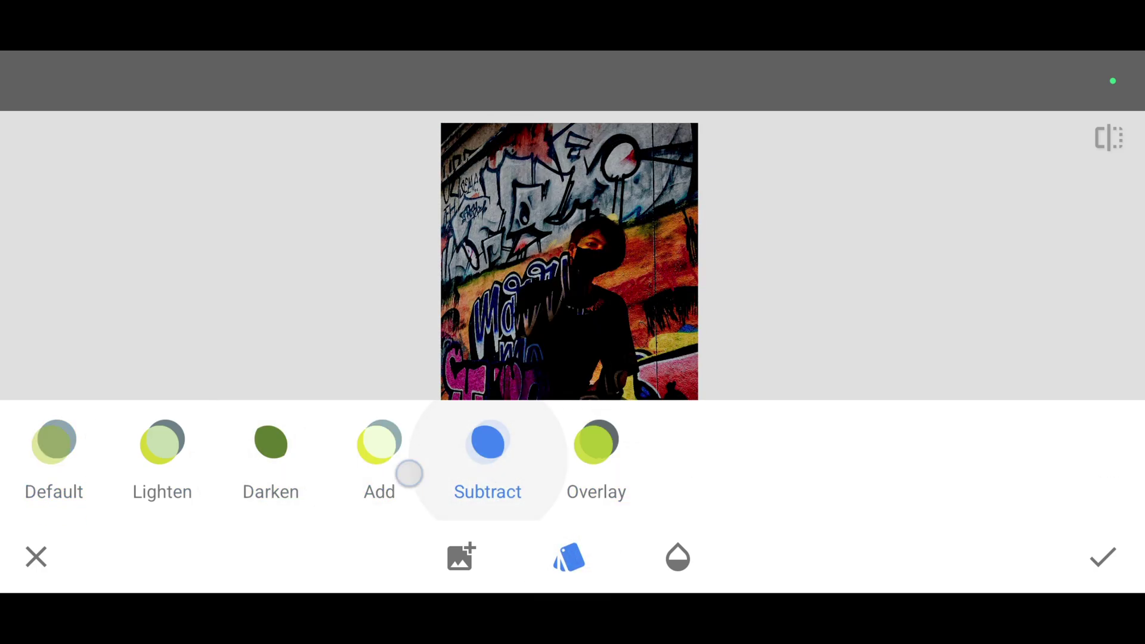
click(379, 442)
click(162, 441)
click(270, 441)
click(487, 466)
click(595, 441)
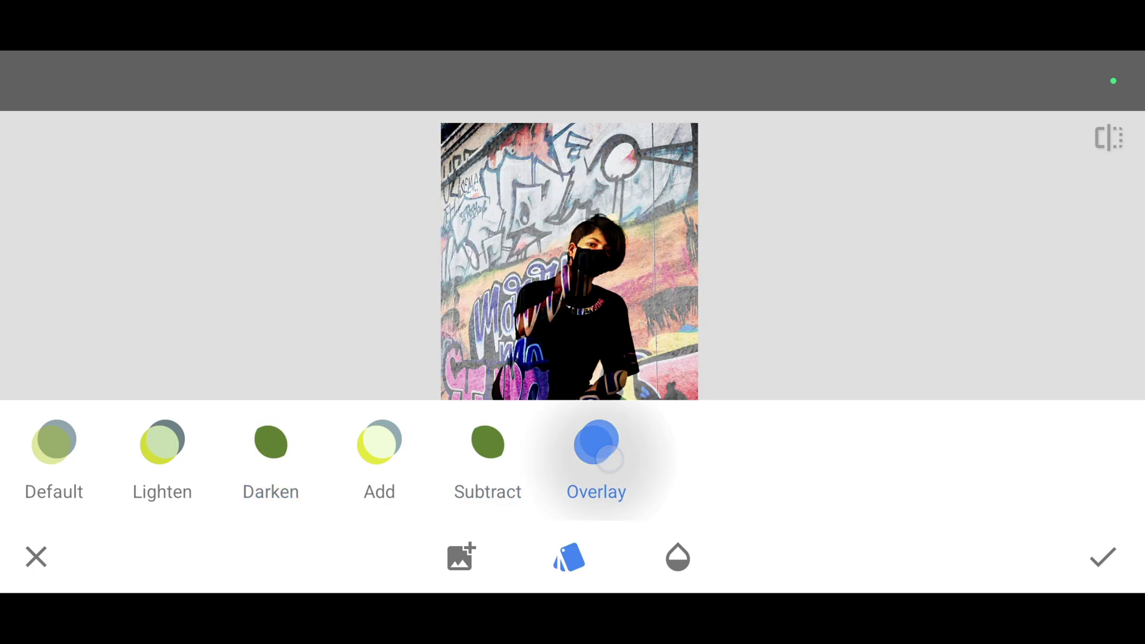
click(380, 442)
click(271, 442)
click(162, 442)
click(271, 441)
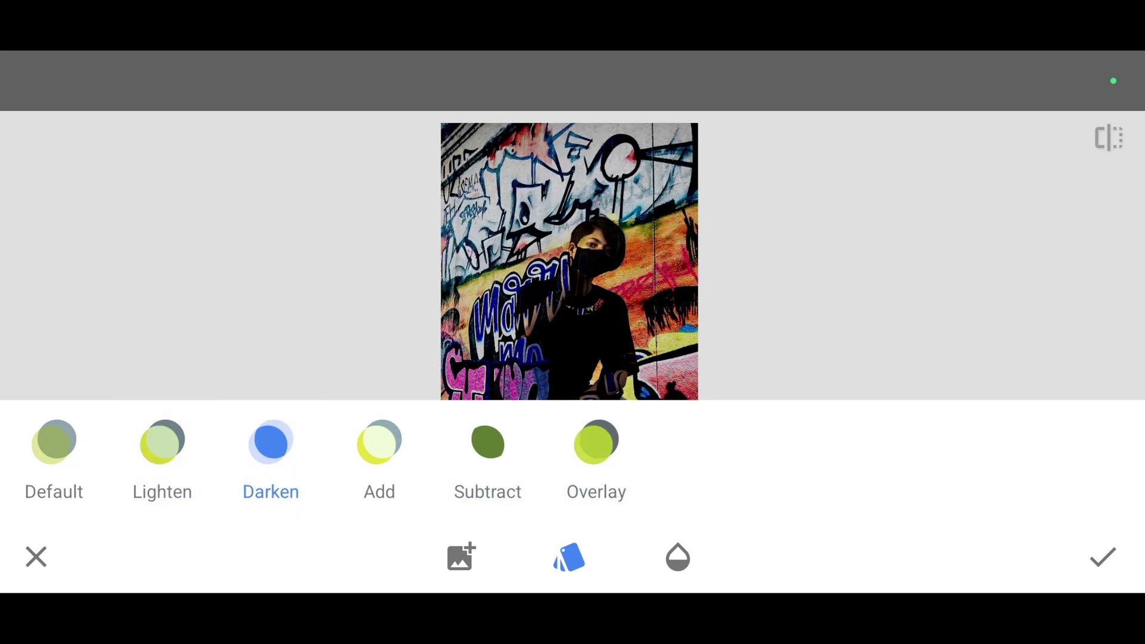
Step: Raise the graffiti layer's opacity and apply the Darken double exposure
click(677, 558)
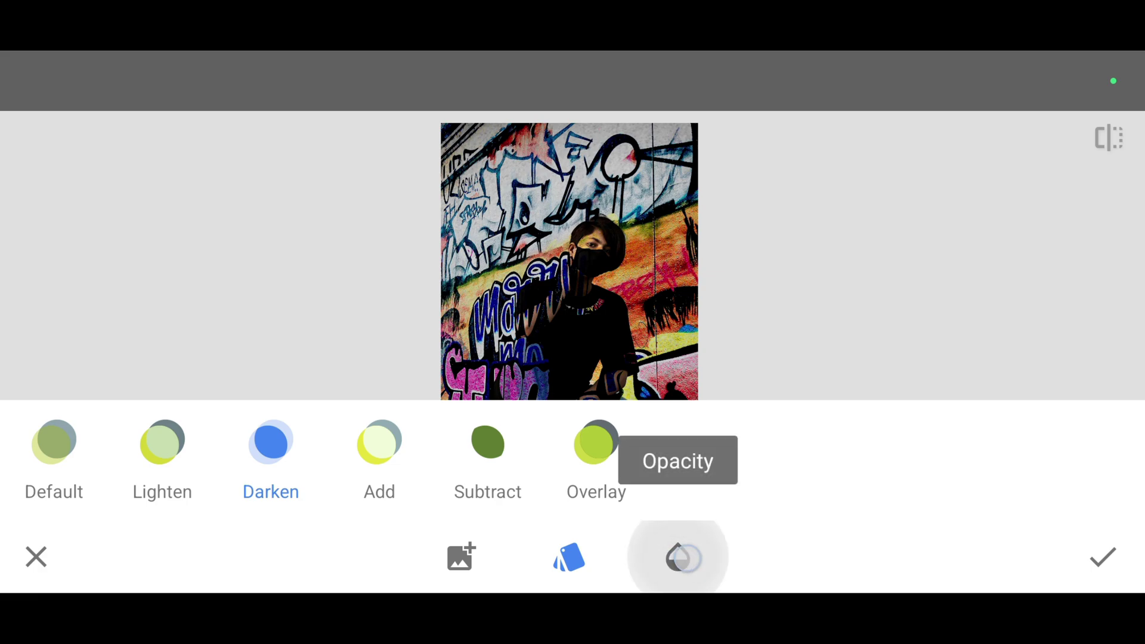
click(677, 558)
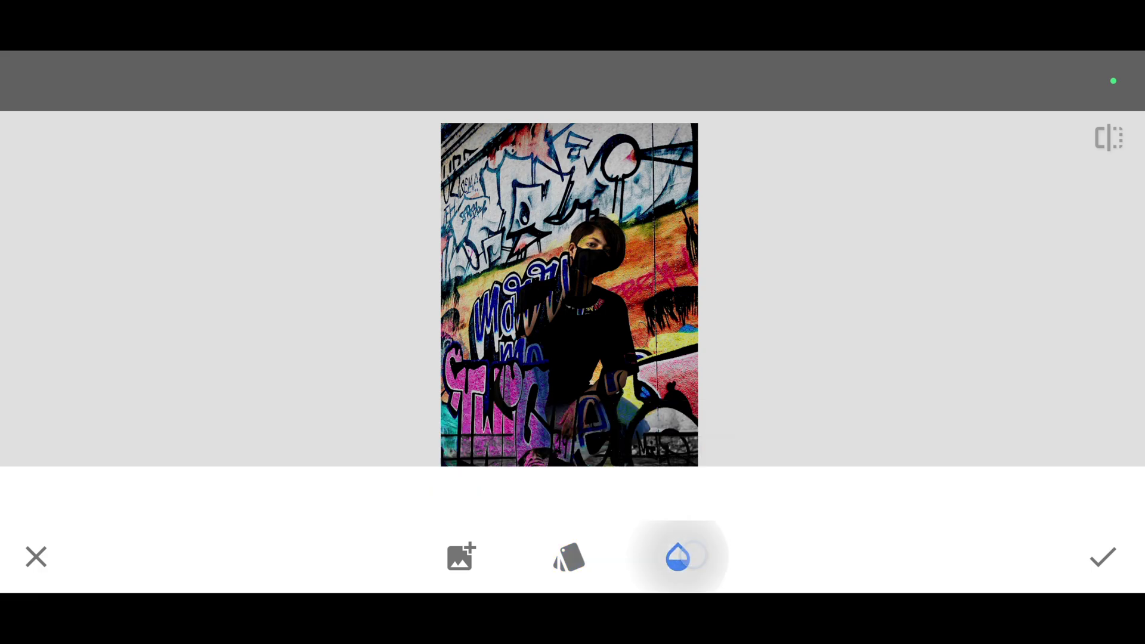
drag(554, 484, 642, 514)
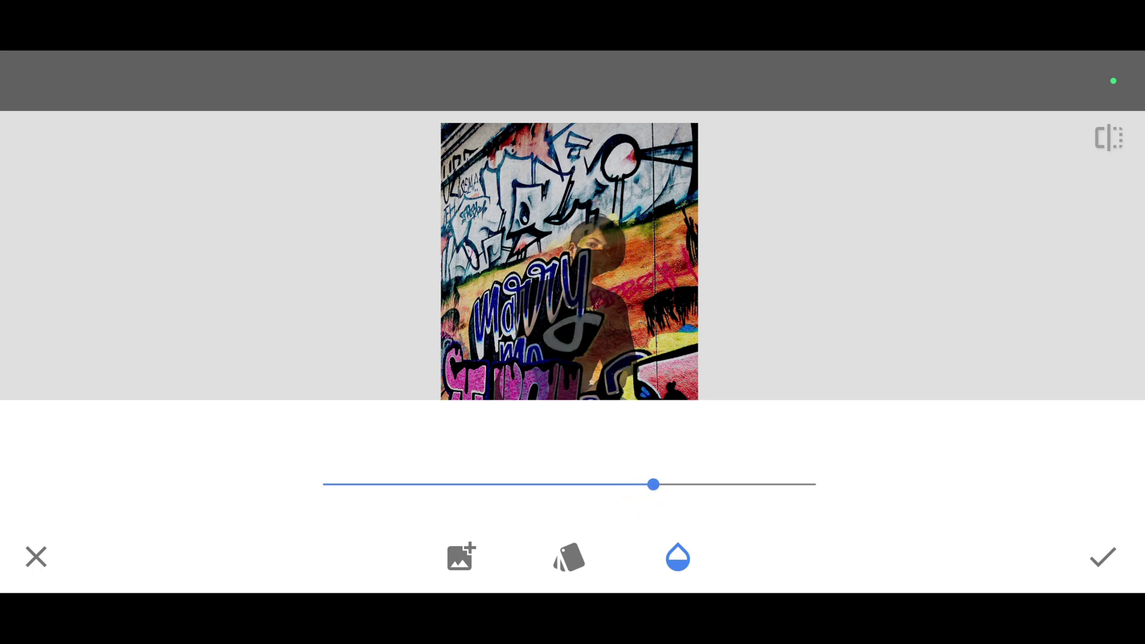
click(679, 557)
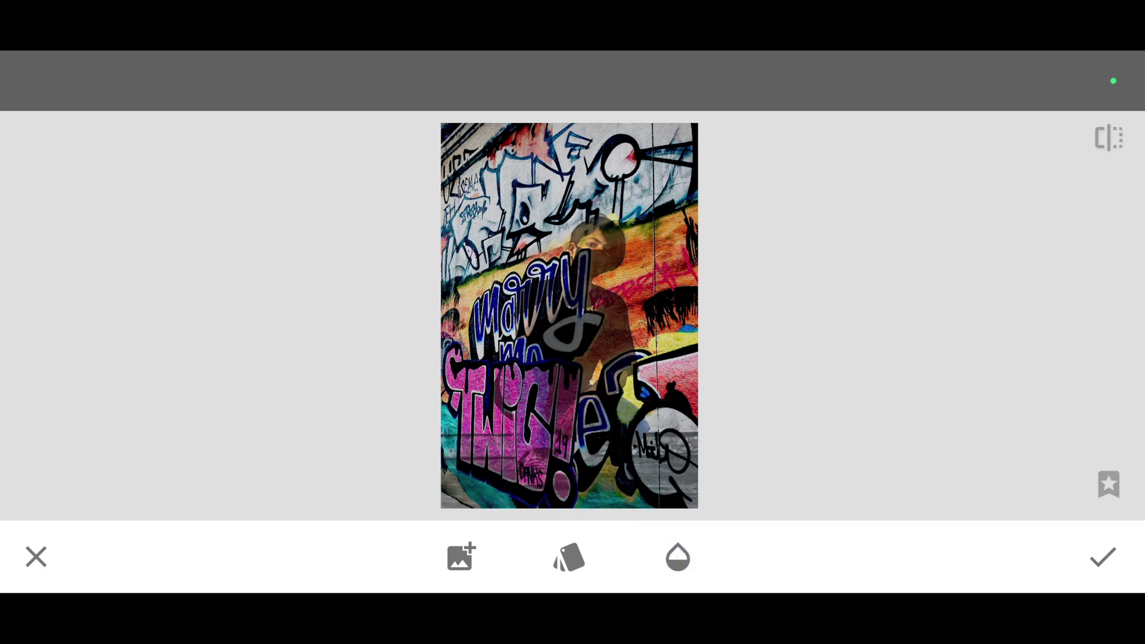
click(1102, 557)
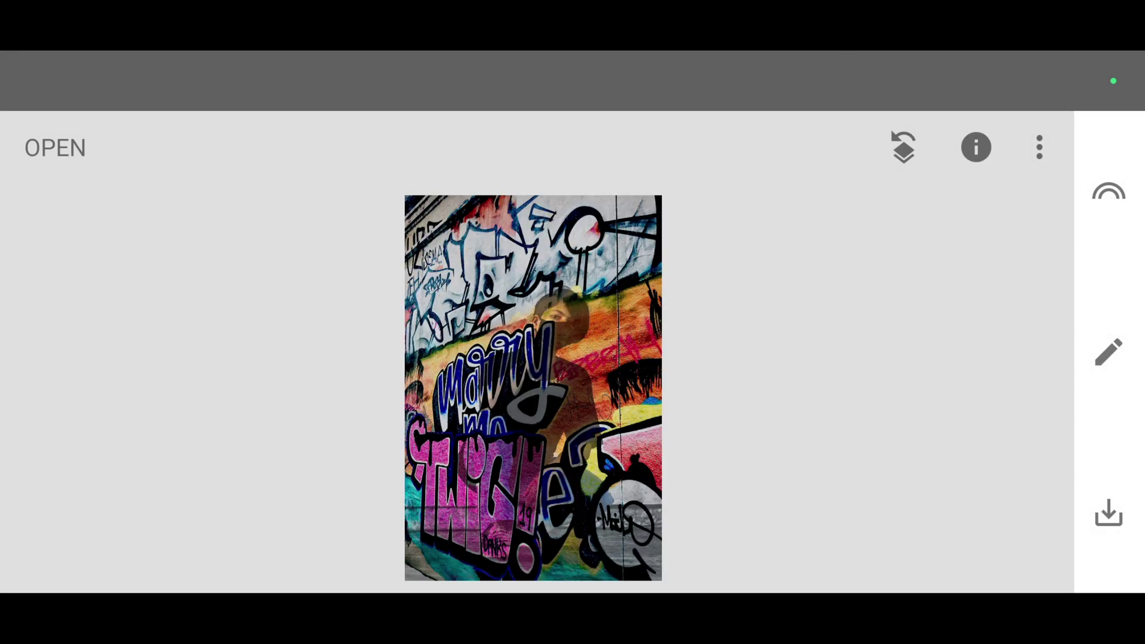
Step: Open the masking brush for the Double Exposure entry in View edits
click(903, 147)
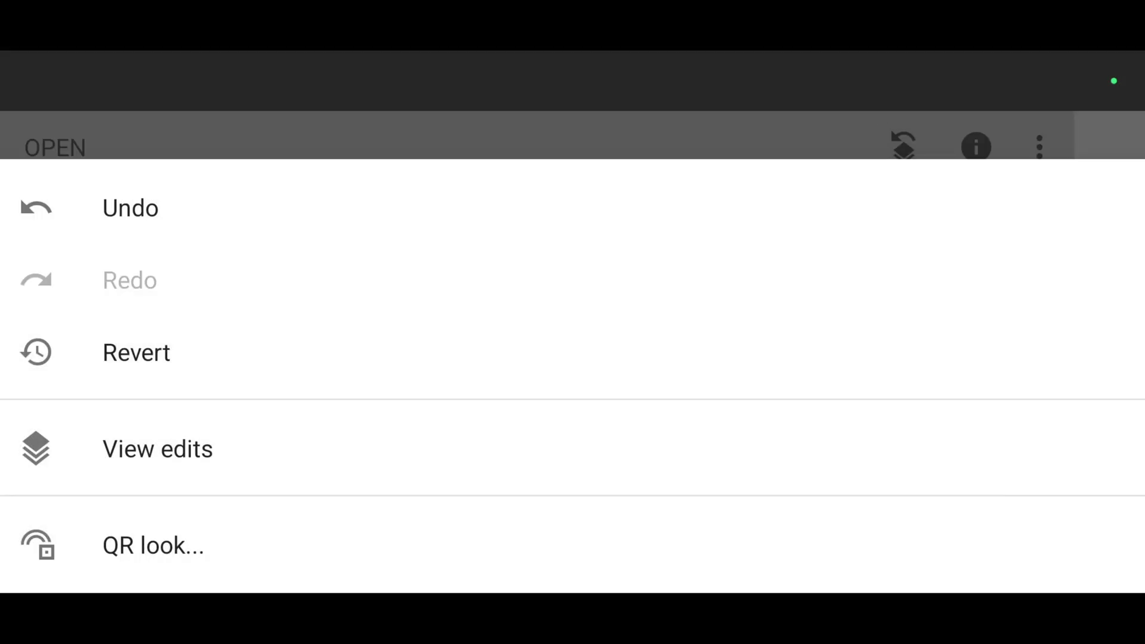
click(173, 447)
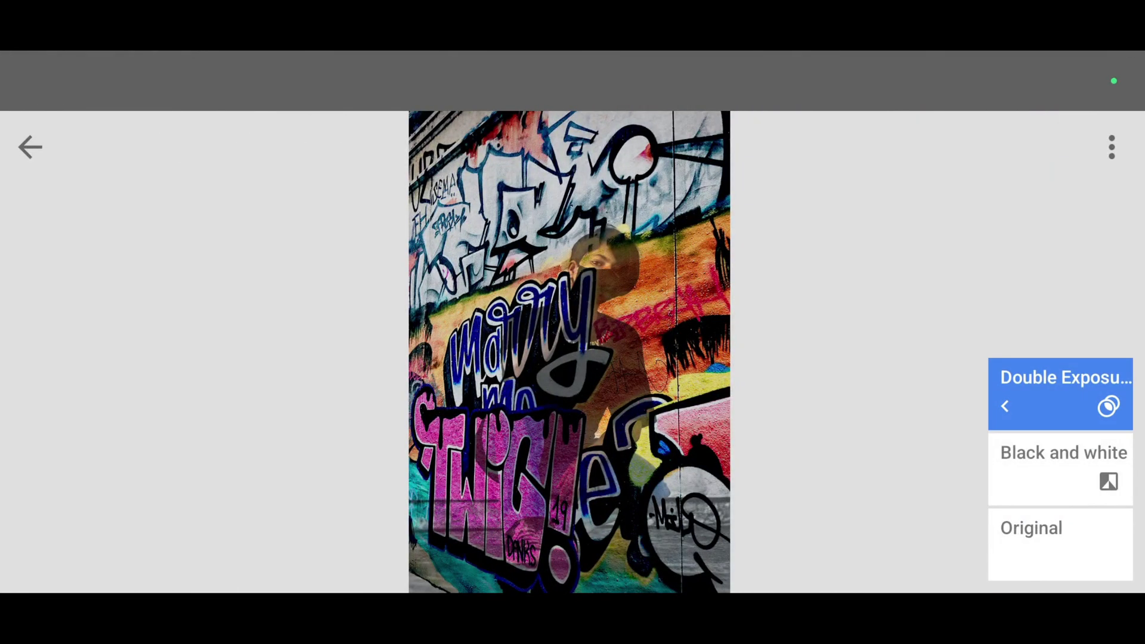
click(1057, 399)
click(876, 391)
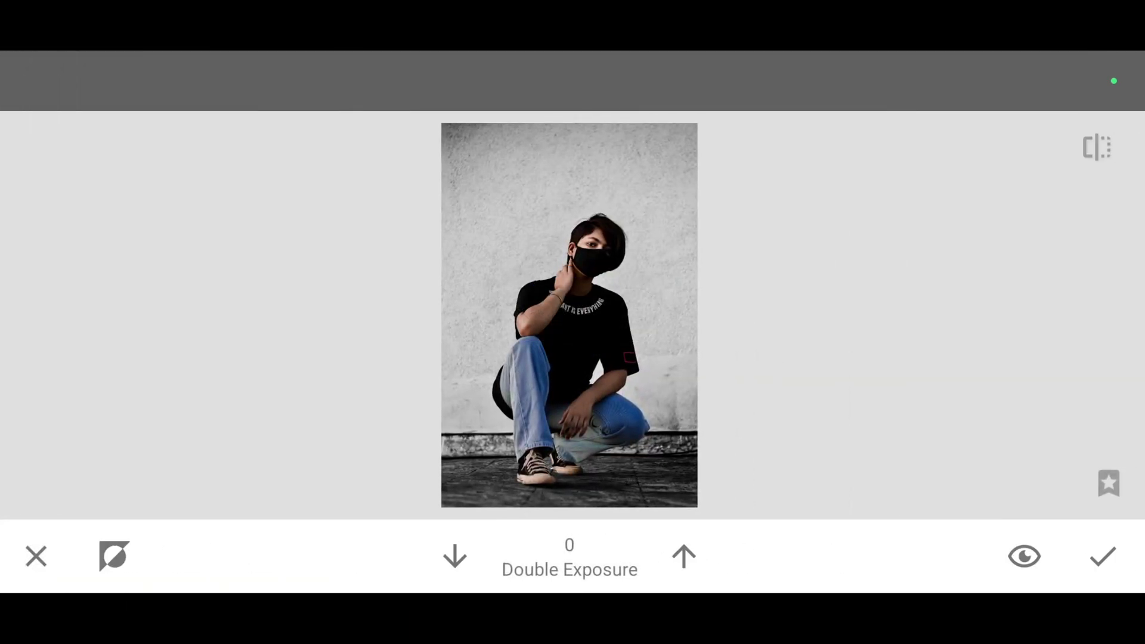
Step: Leave the mask uninverted and raise the Double Exposure brush strength to 100
click(114, 556)
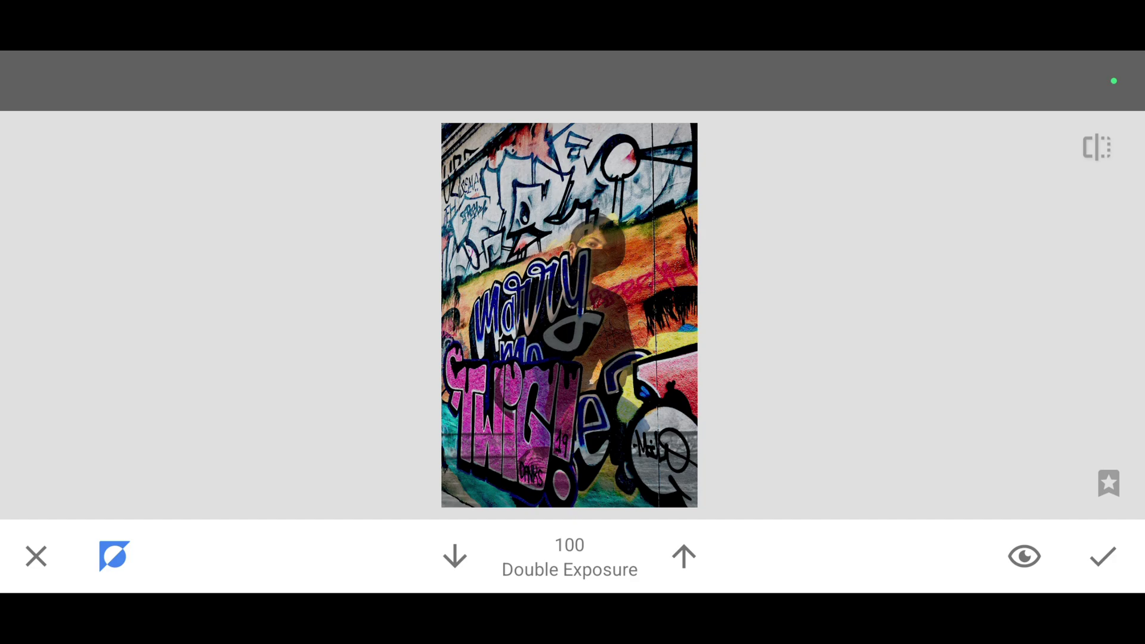
click(113, 555)
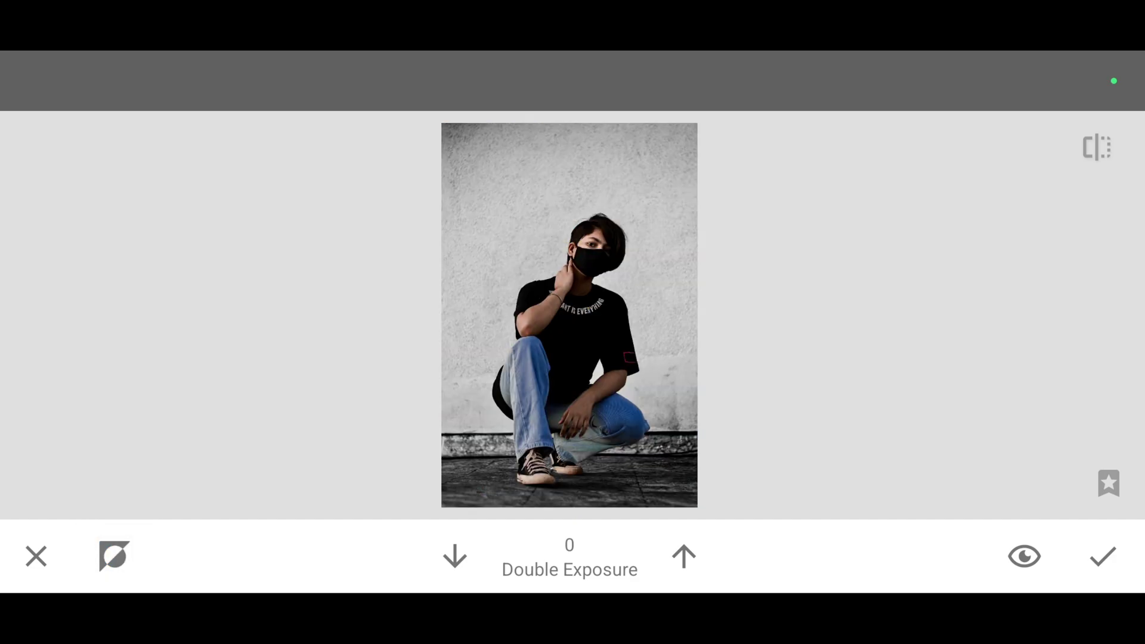
click(683, 556)
click(690, 551)
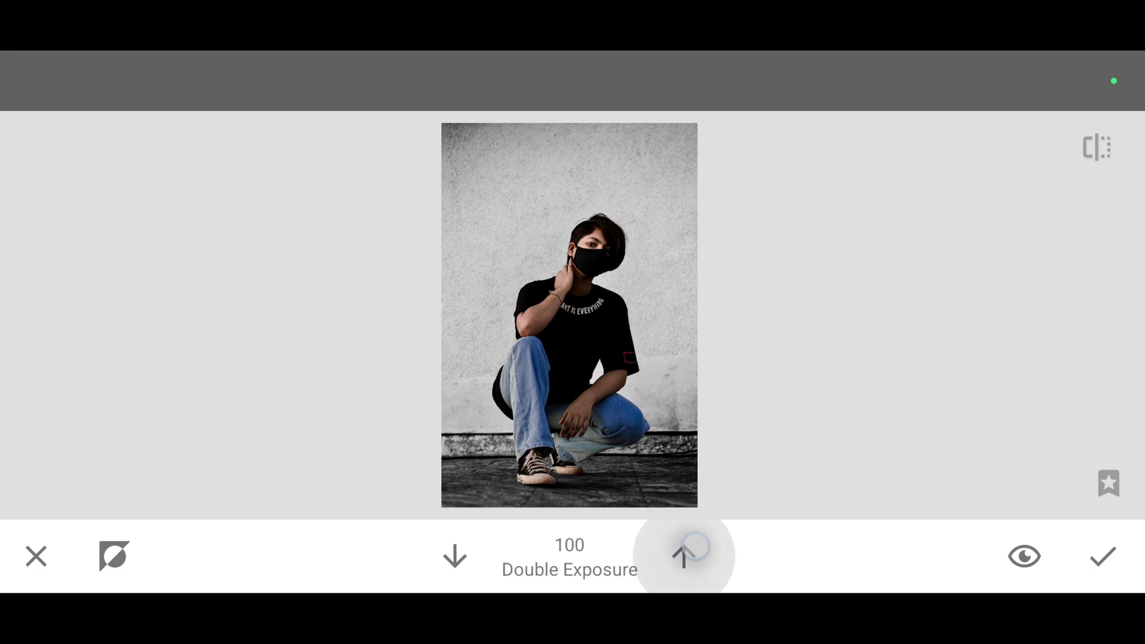
scroll(572, 313, up, 5)
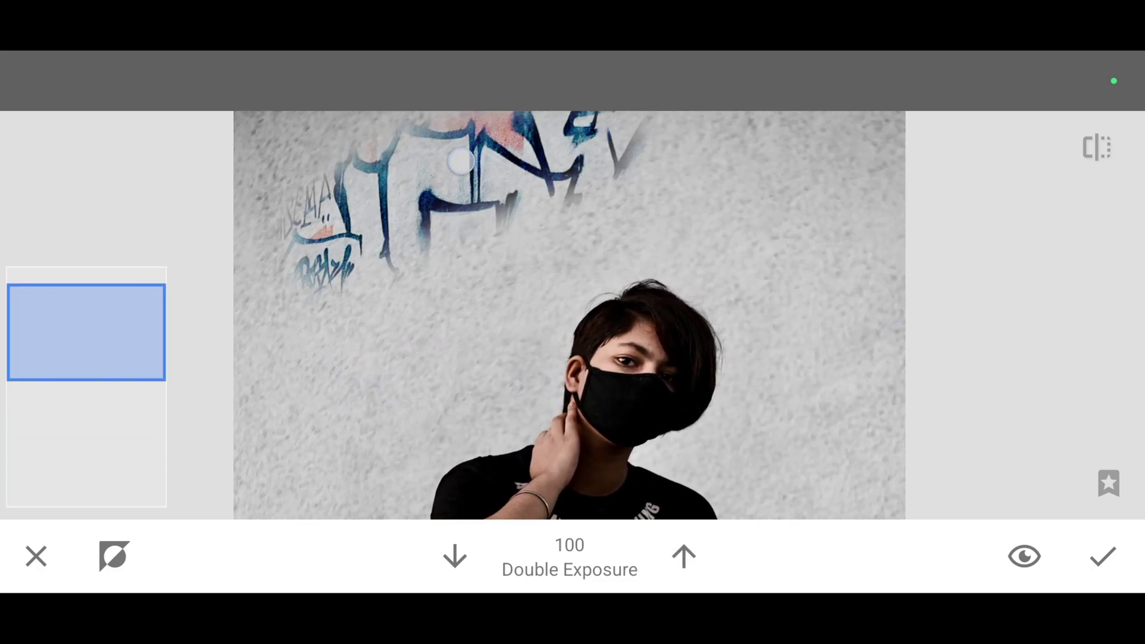
Step: Paint graffiti onto the upper wall and along the right edge behind the subject
drag(459, 161, 376, 251)
scroll(572, 313, down, 2)
drag(322, 179, 358, 376)
scroll(748, 252, down, 2)
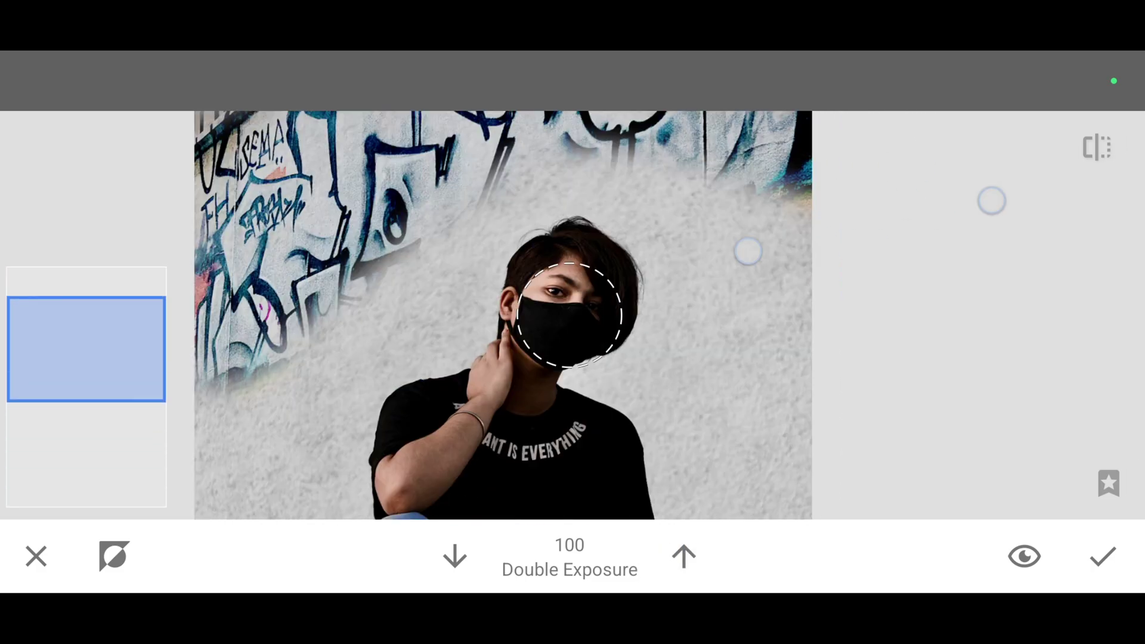
drag(748, 251, 882, 224)
scroll(572, 313, up, 3)
drag(971, 236, 986, 386)
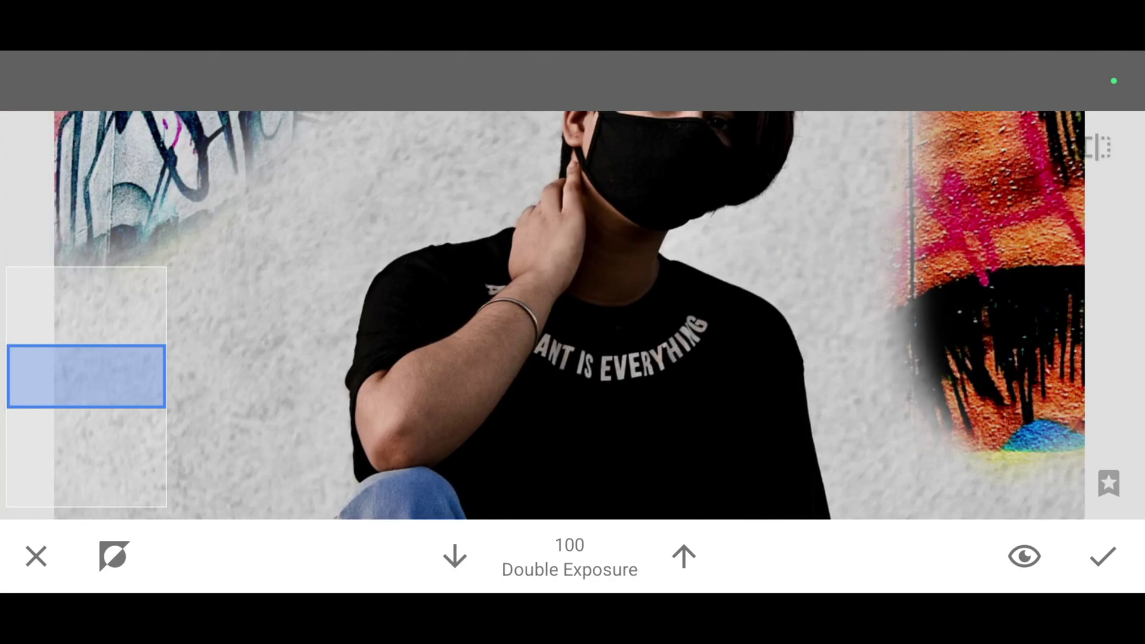
scroll(572, 313, down, 1)
Step: Erase excess graffiti on the right, repaint both sides at full strength, and apply the blend
click(455, 556)
click(454, 556)
click(455, 556)
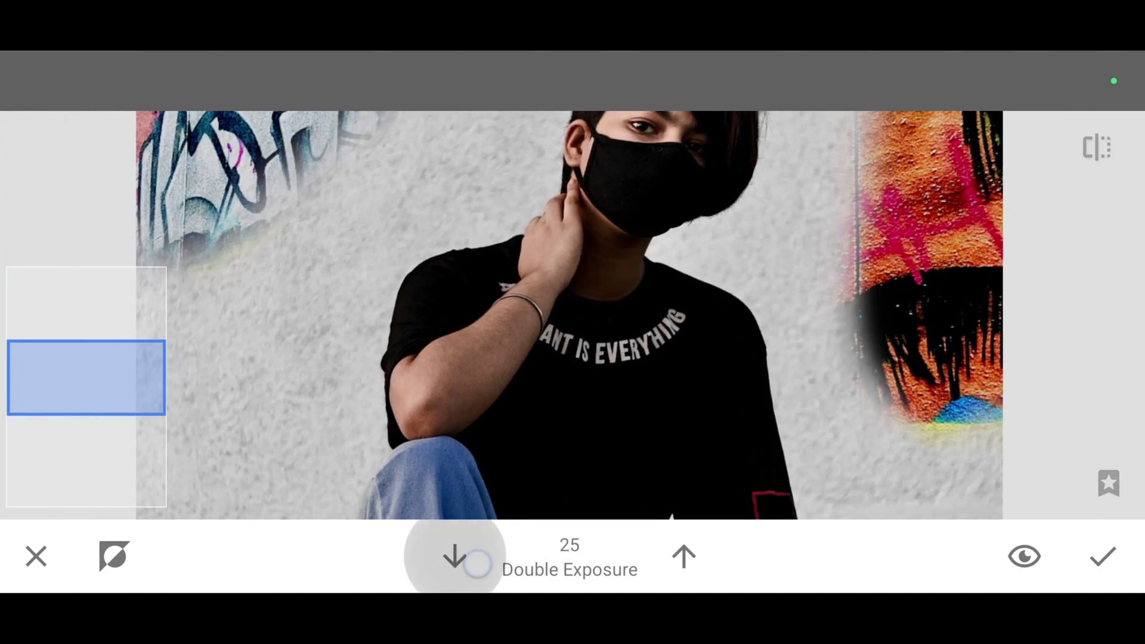
drag(938, 266, 991, 305)
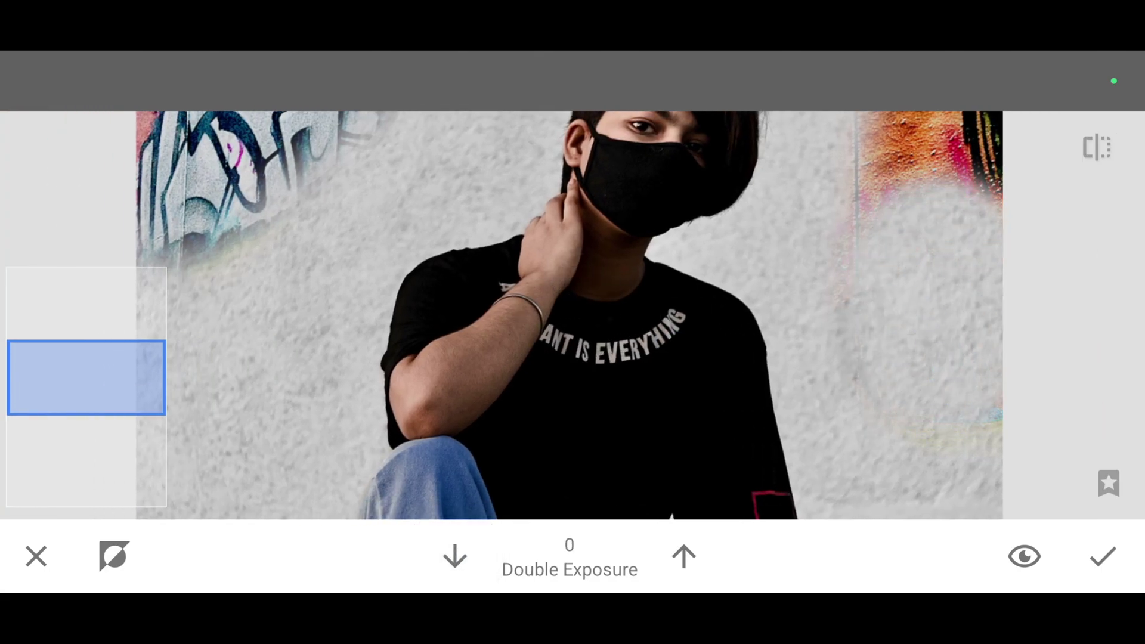
click(683, 556)
drag(948, 402, 915, 245)
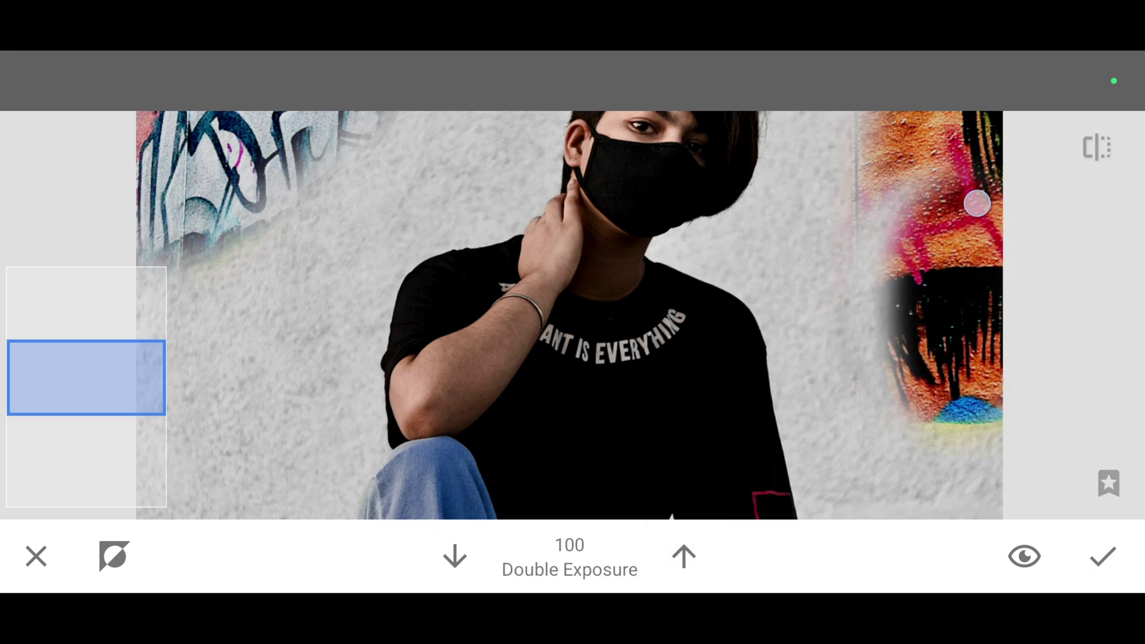
drag(948, 407, 948, 474)
scroll(573, 313, up, 3)
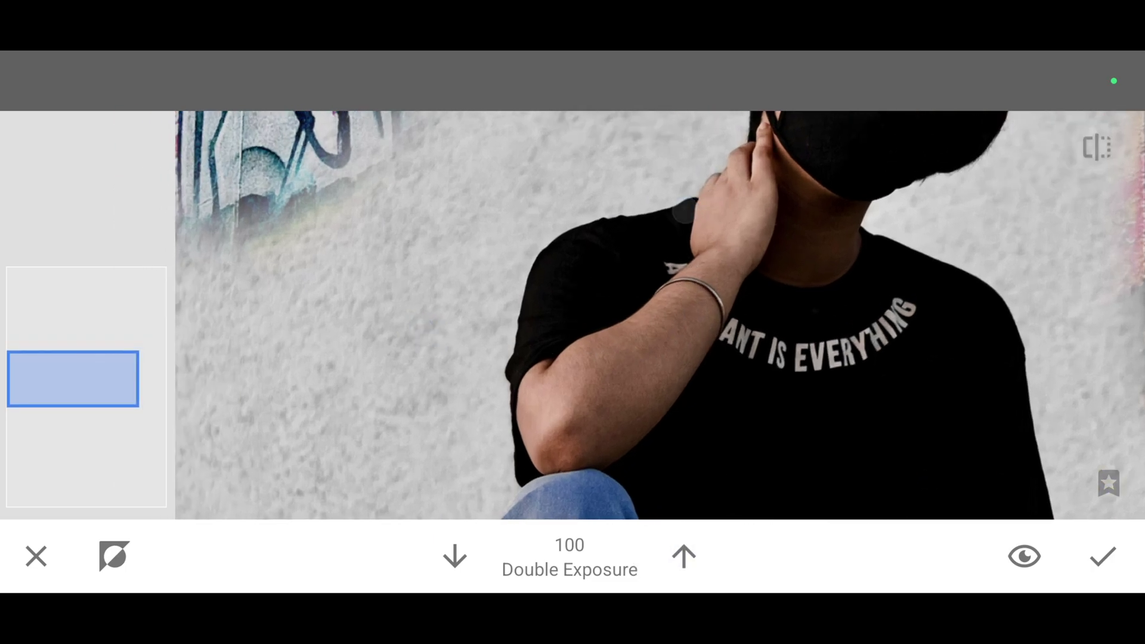
drag(295, 269, 205, 396)
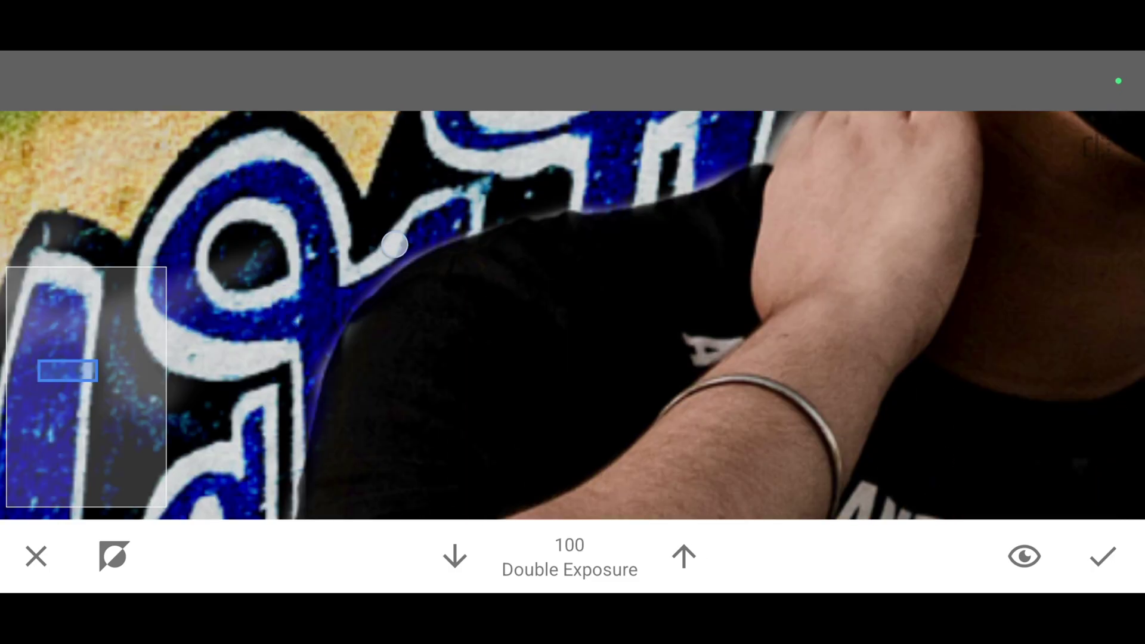
scroll(394, 245, down, 3)
scroll(568, 315, down, 3)
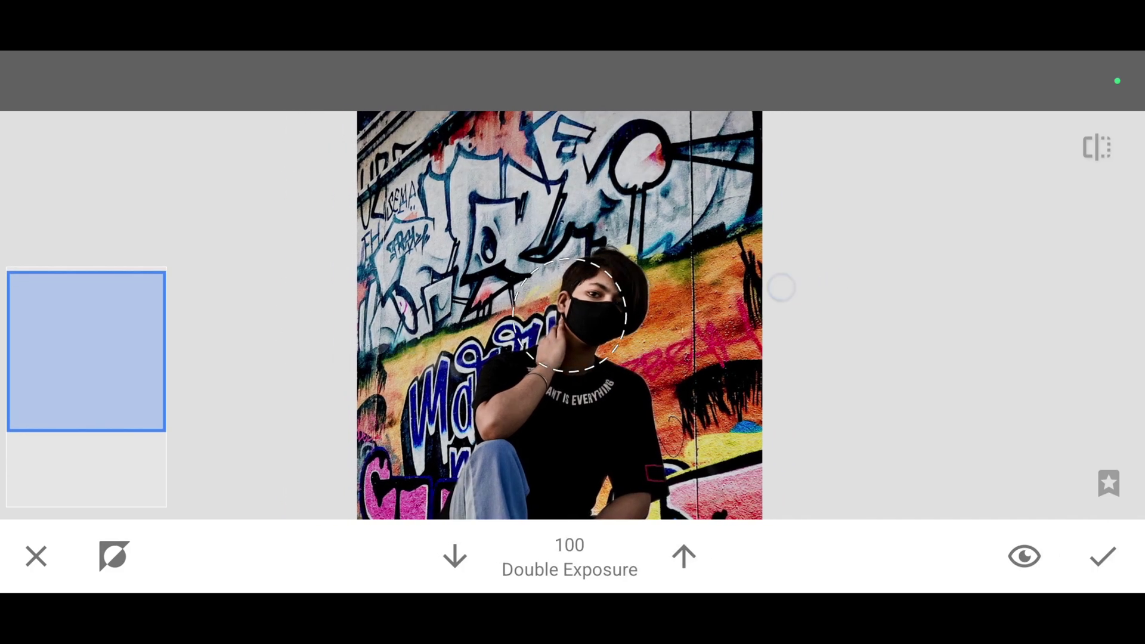
scroll(569, 315, down, 3)
scroll(569, 315, down, 2)
click(1093, 548)
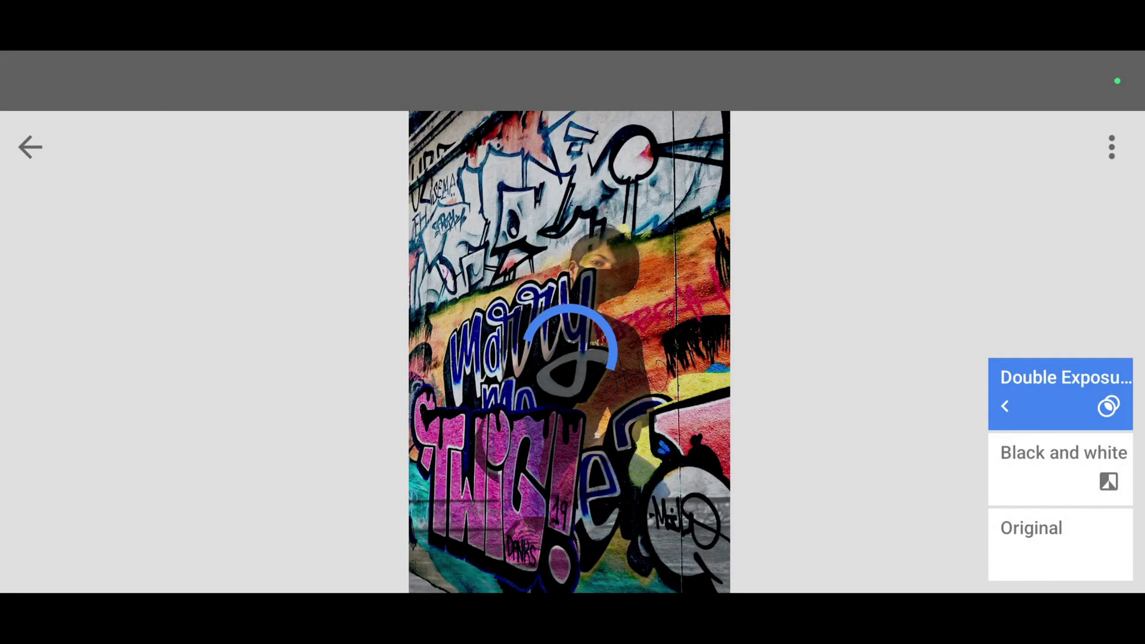
click(34, 151)
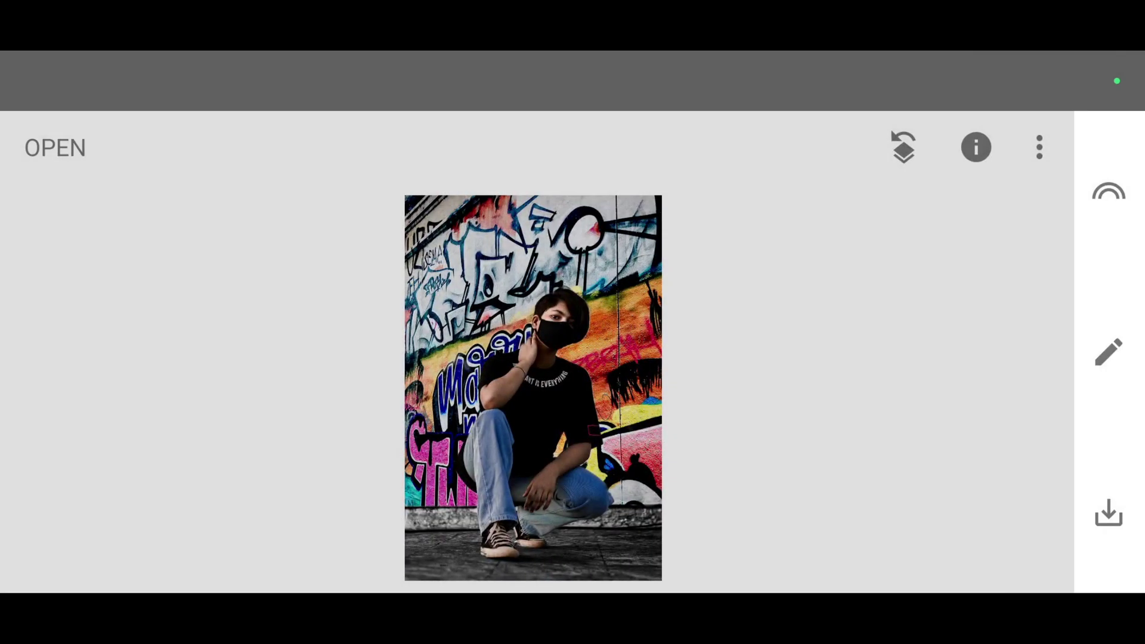
Step: Open the Brush tool from Snapseed's Tools grid
click(1101, 359)
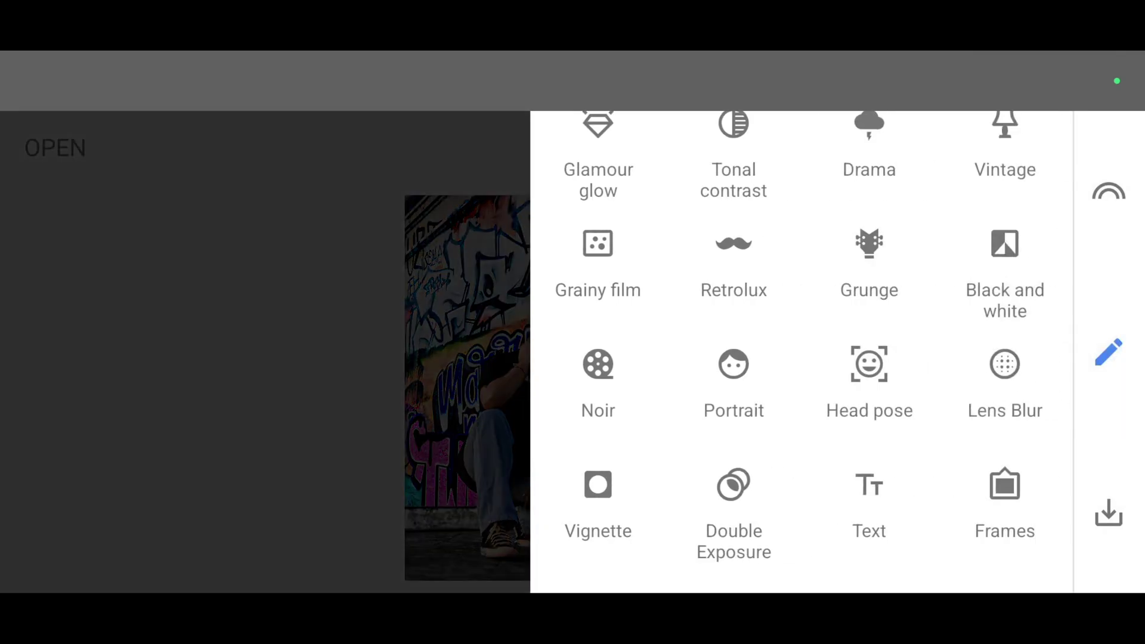
drag(781, 212, 811, 427)
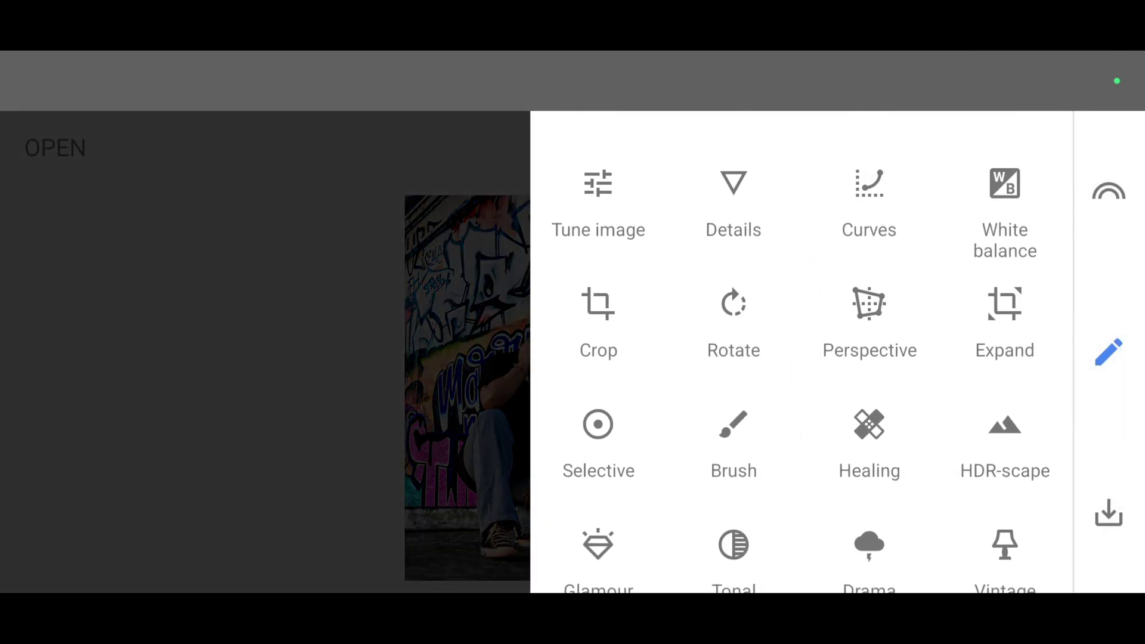
click(738, 440)
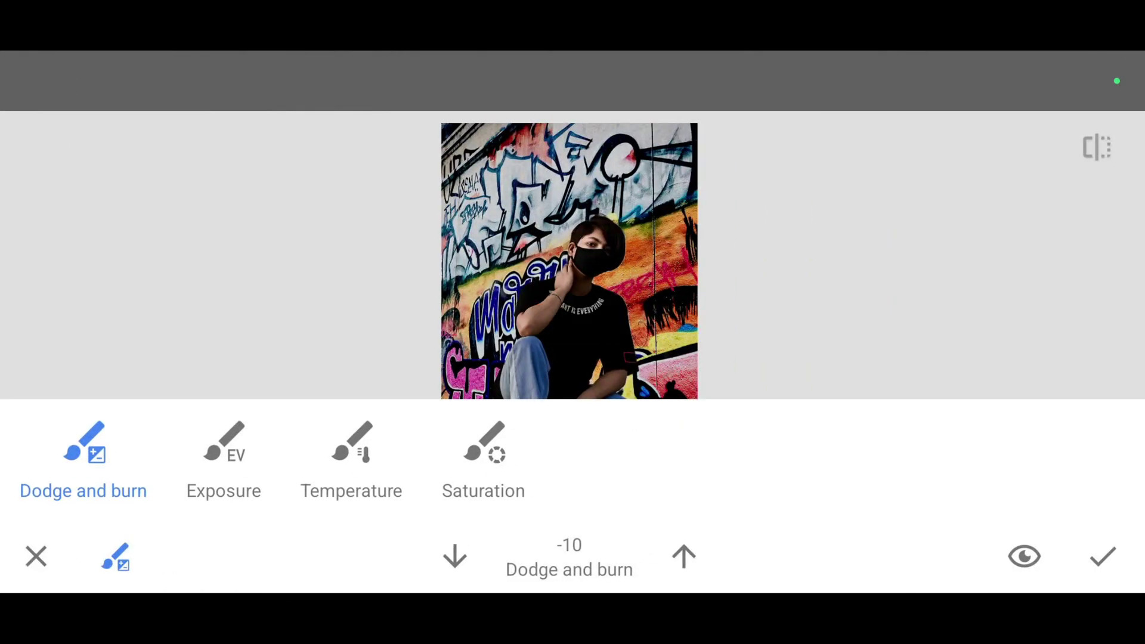
scroll(568, 260, up, 5)
Step: Paint Dodge and burn -10 strokes down the right side of the graffiti wall
click(454, 556)
scroll(618, 429, down, 3)
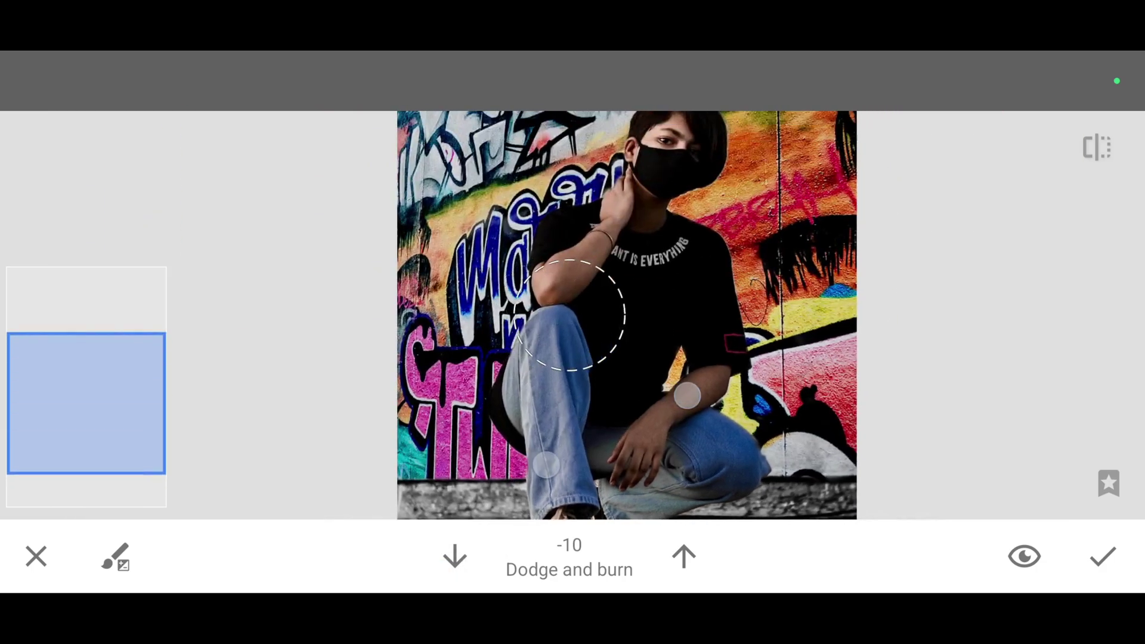
scroll(617, 429, up, 3)
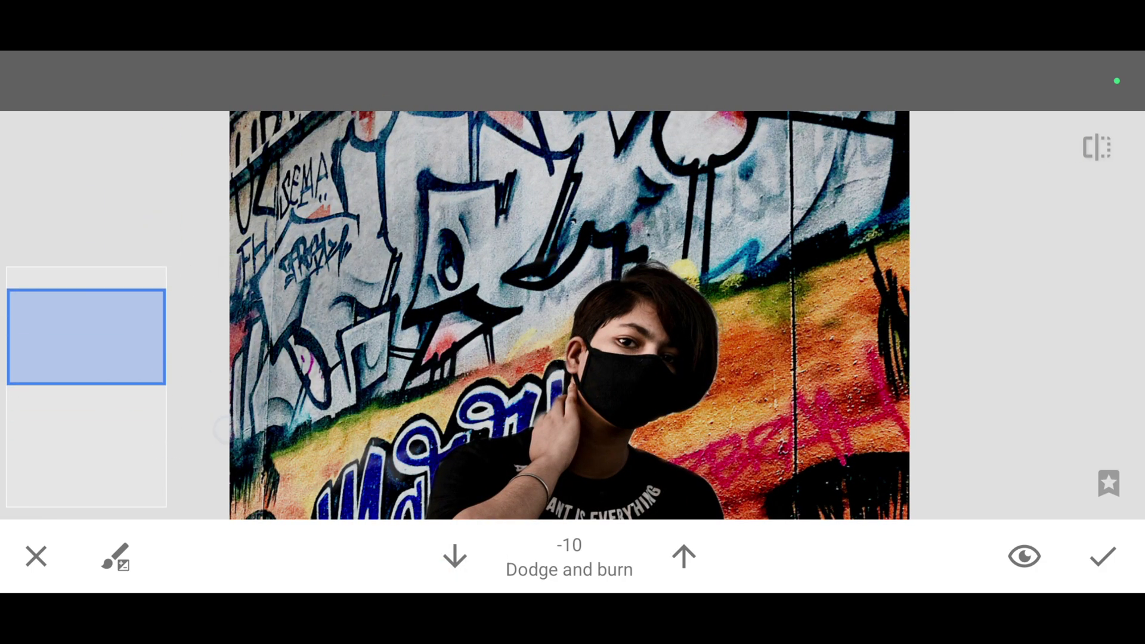
scroll(569, 313, down, 1)
drag(841, 242, 873, 492)
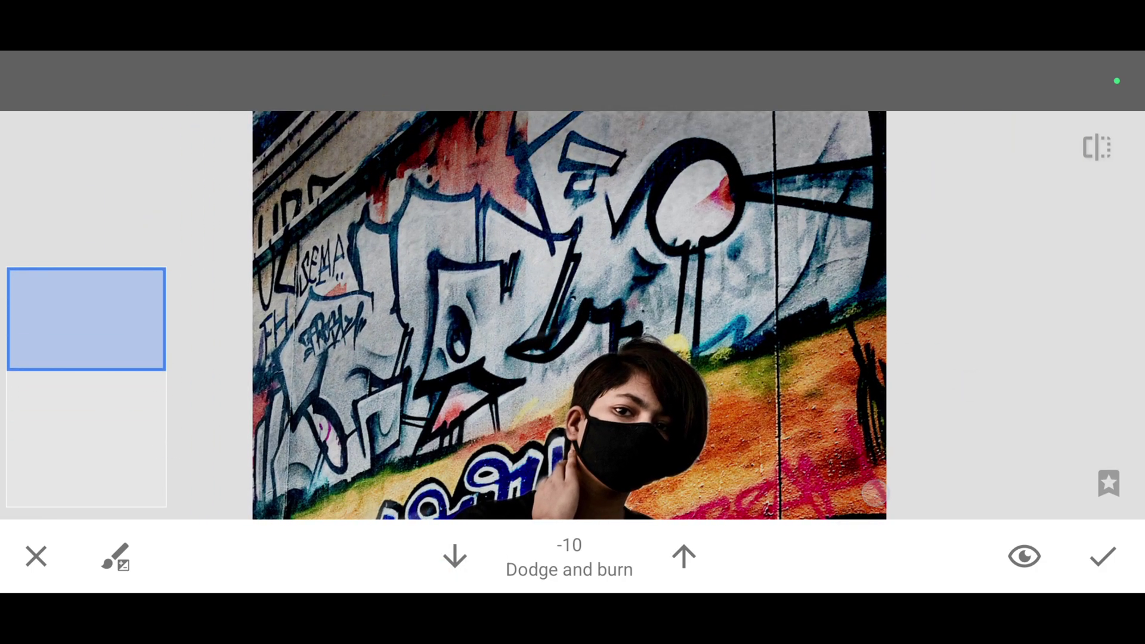
scroll(569, 313, down, 3)
click(115, 557)
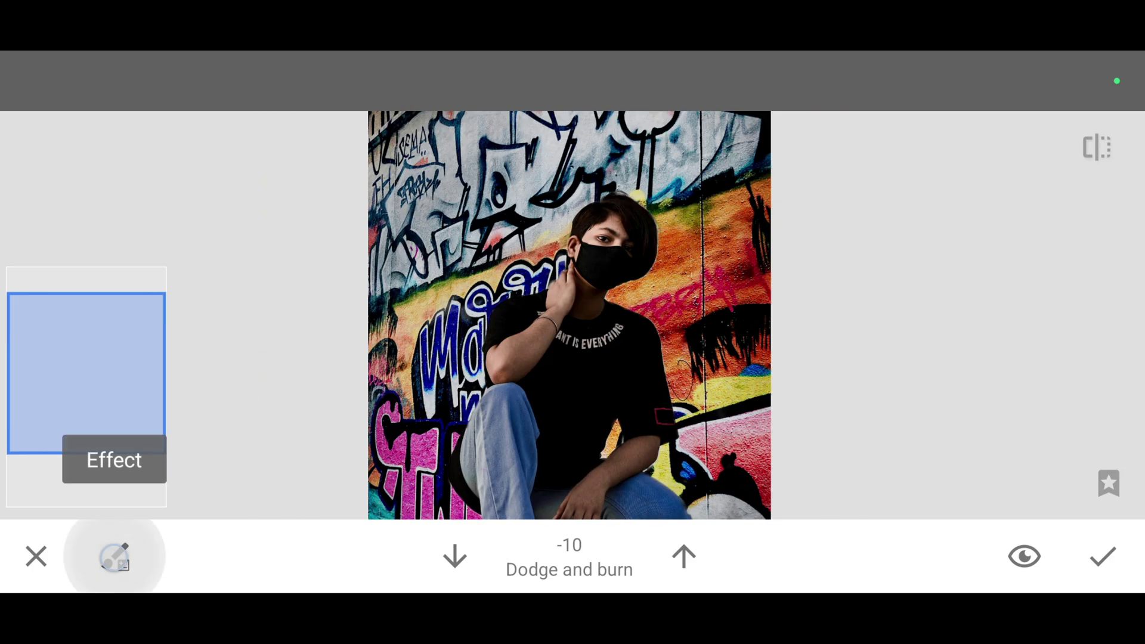
Step: Switch the brush to Saturation and raise its strength to 10
click(483, 456)
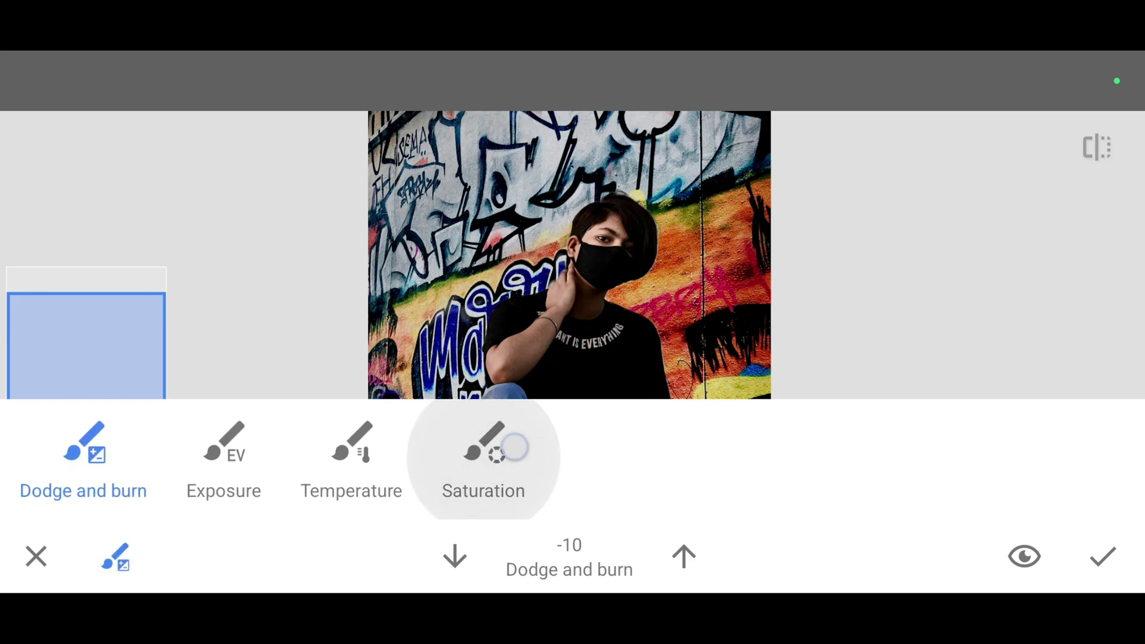
click(684, 556)
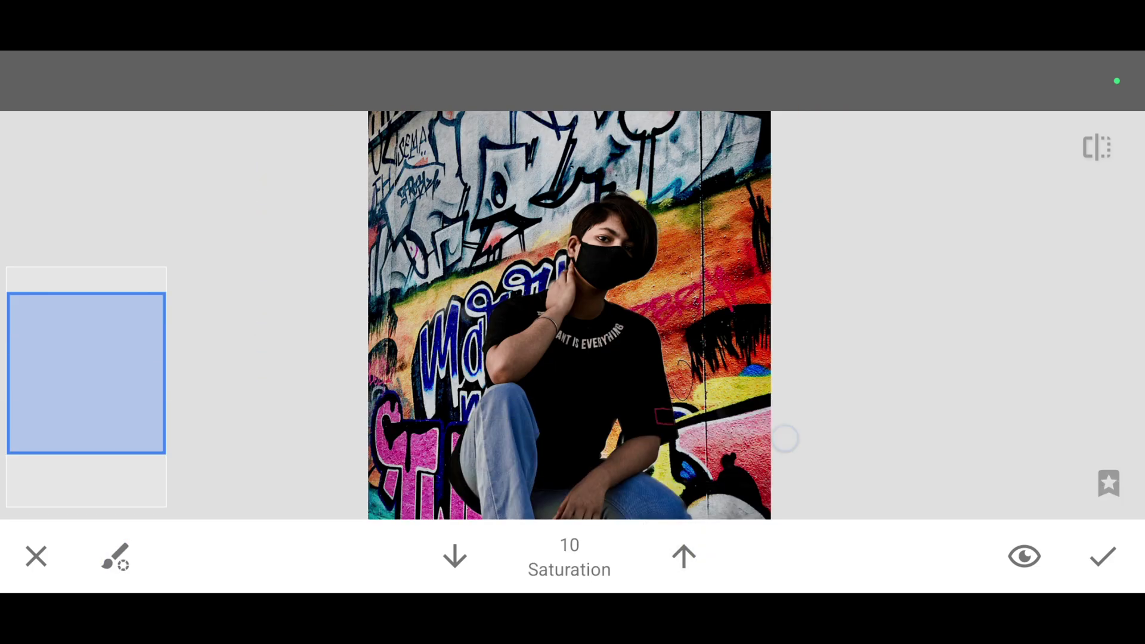
scroll(782, 403, down, 2)
scroll(782, 403, down, 3)
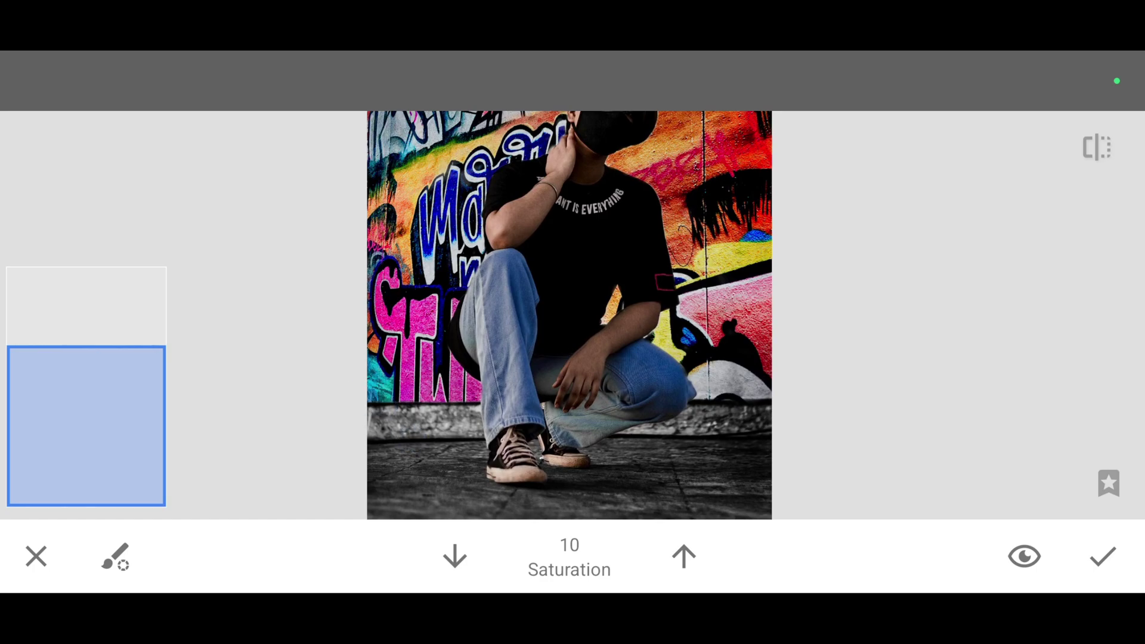
scroll(568, 313, up, 3)
click(115, 557)
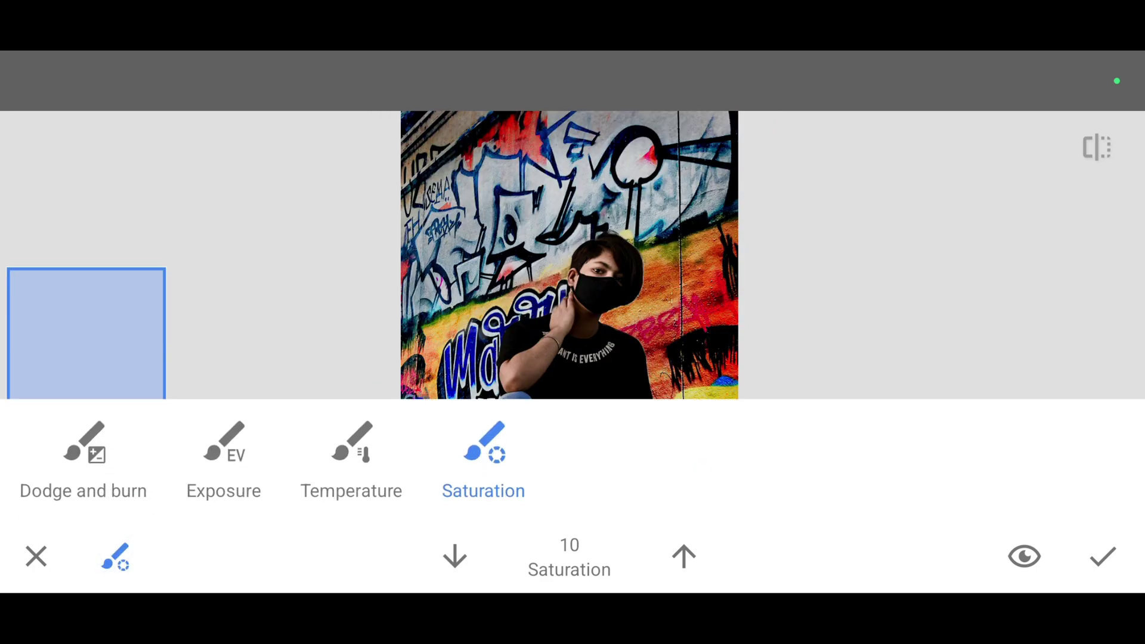
Step: Set the brush to Dodge and burn at 10 and apply the brush edits
click(83, 452)
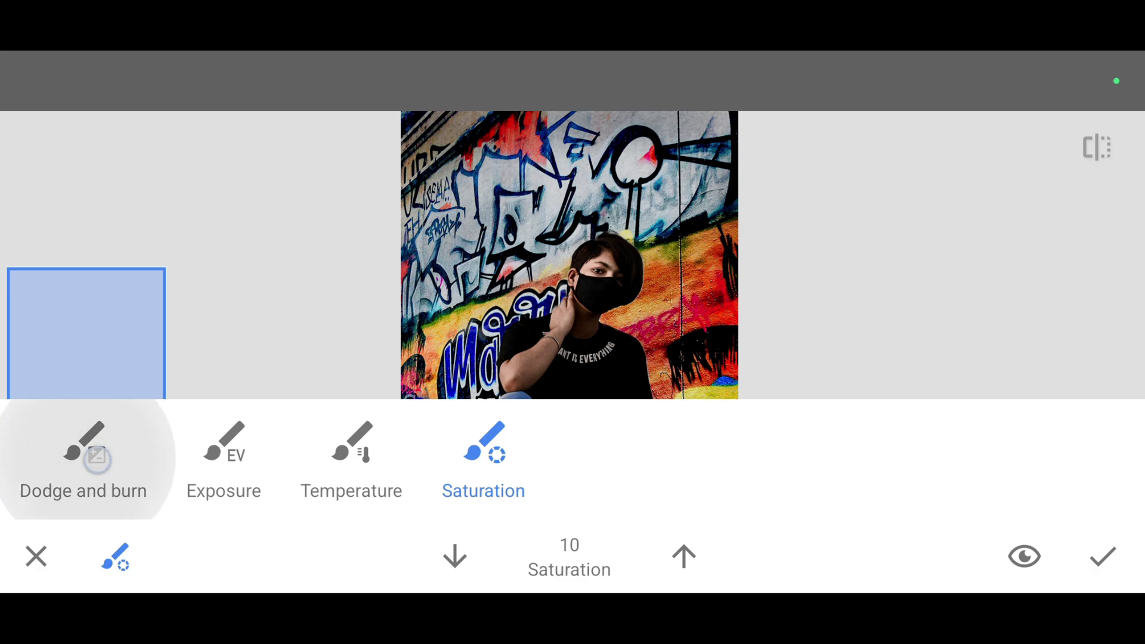
click(683, 557)
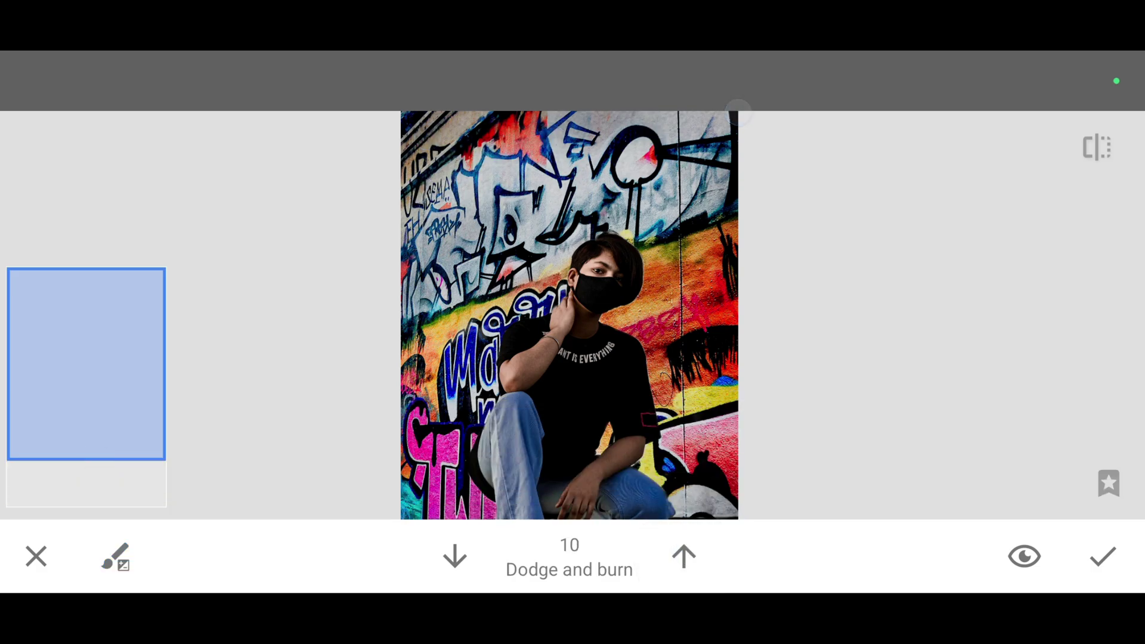
drag(569, 357, 569, 260)
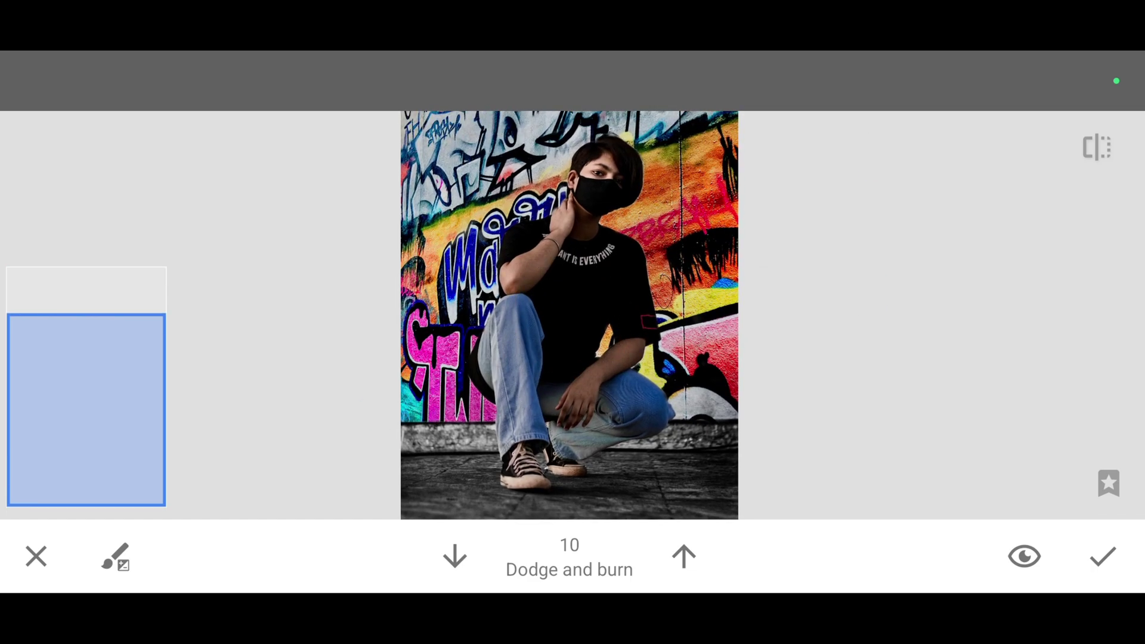
scroll(788, 304, down, 3)
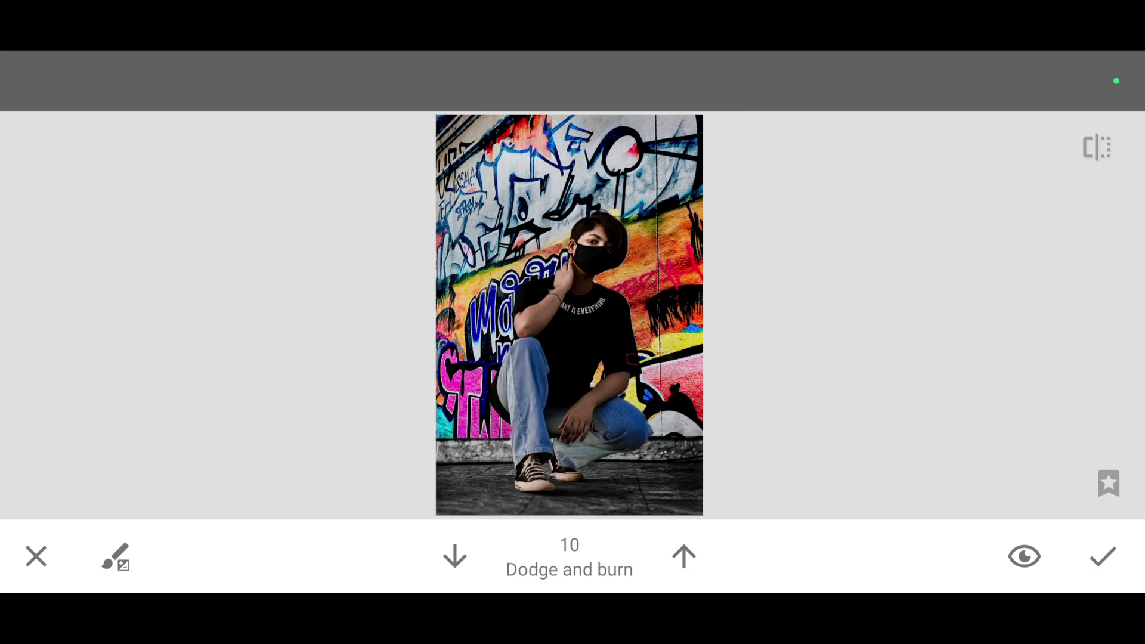
click(1105, 545)
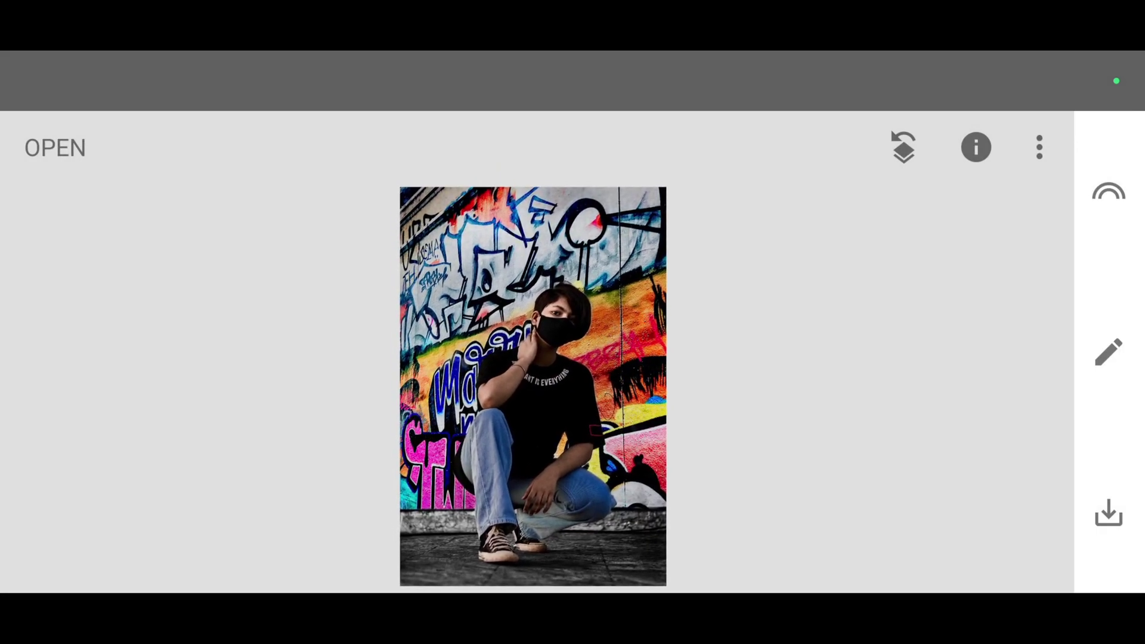
Step: Compare the edited photo with the original, then choose Export from the save options
click(677, 411)
scroll(518, 398, up, 3)
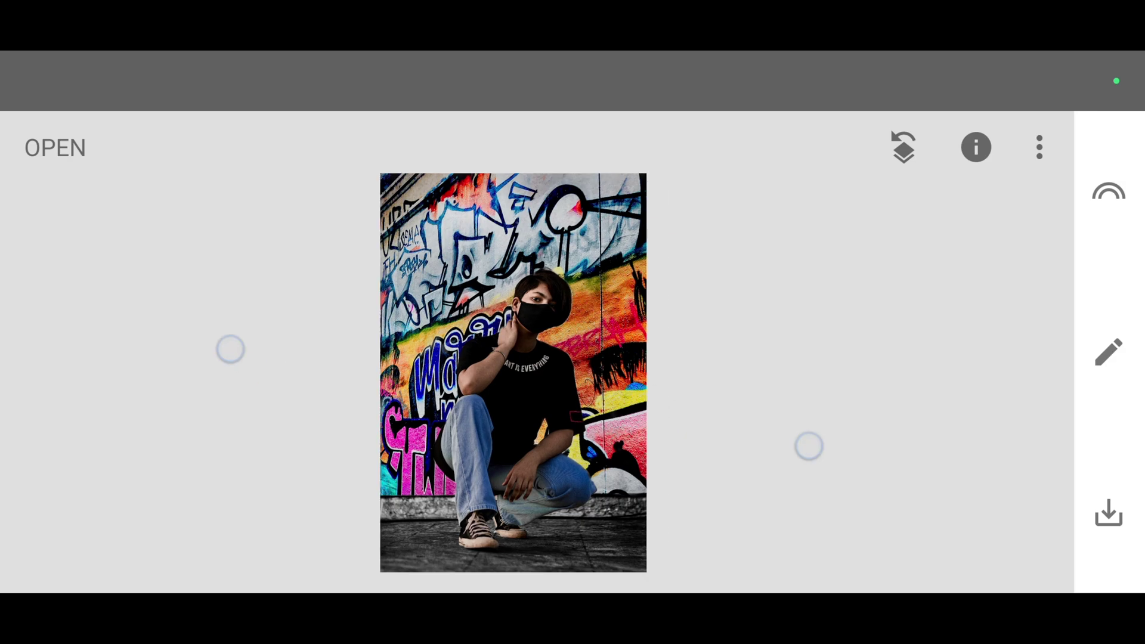
click(1097, 501)
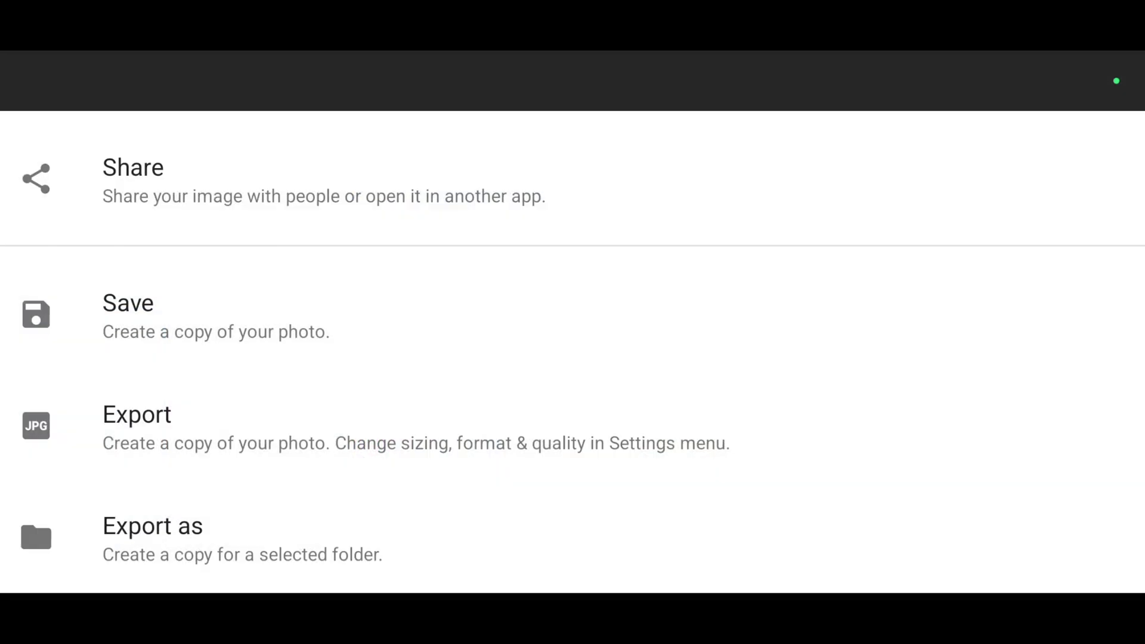
click(180, 425)
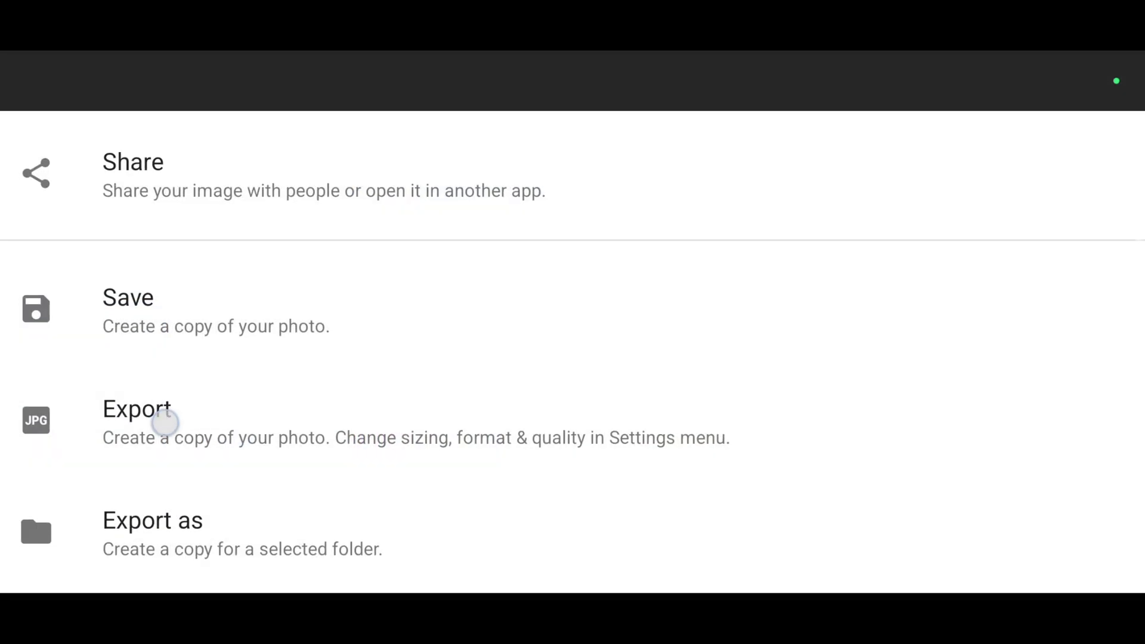